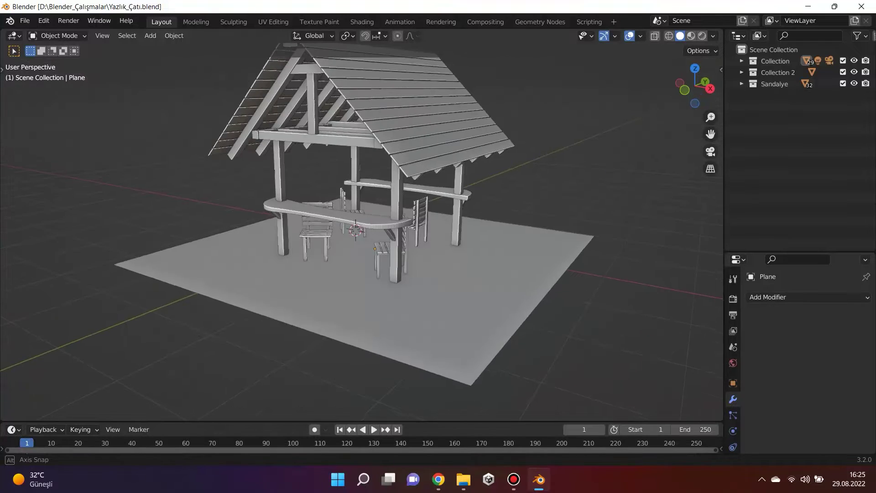
Step: Check in the add-on preferences that Node Wrangler is enabled, filtering the list with "no"
scroll(375, 242, down, 2)
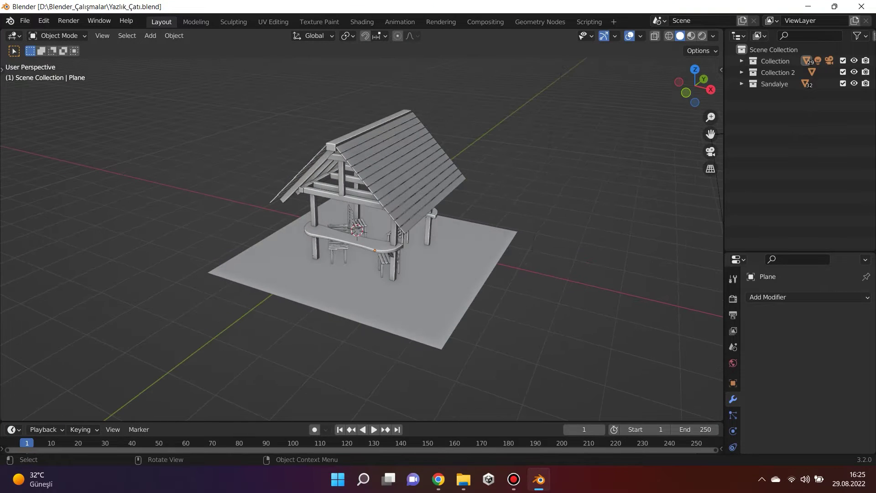
click(44, 21)
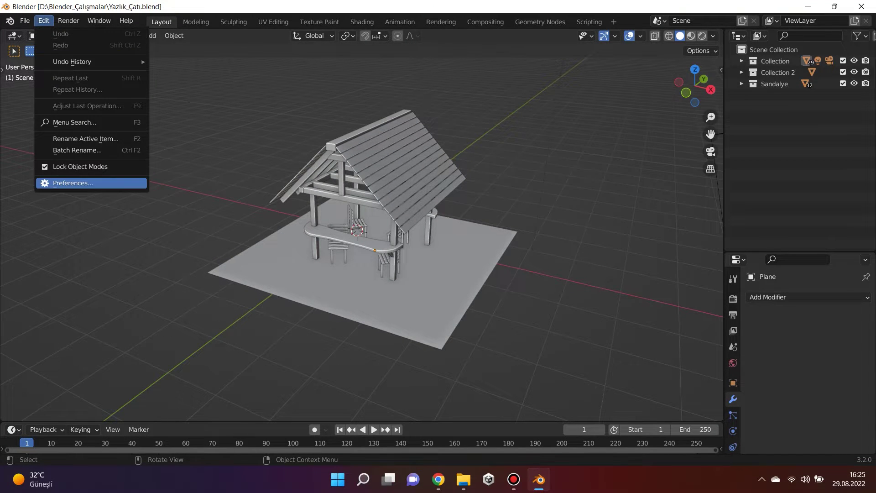
click(73, 183)
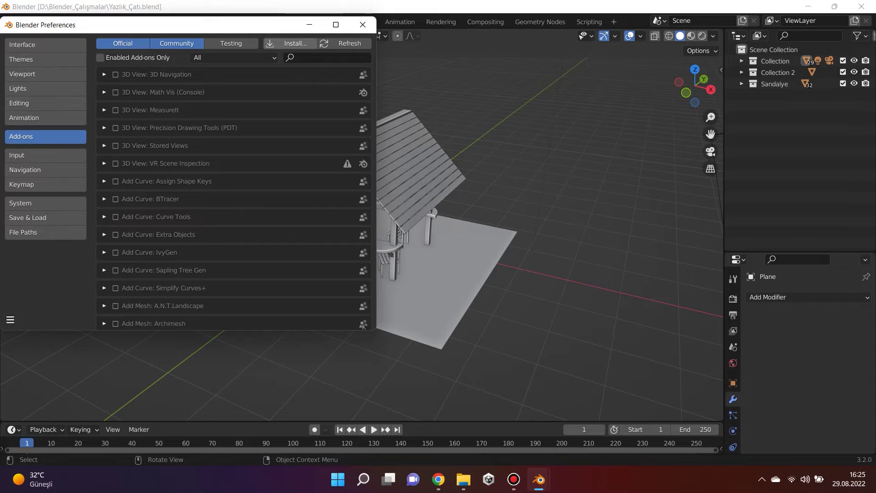
click(332, 58)
text(no)
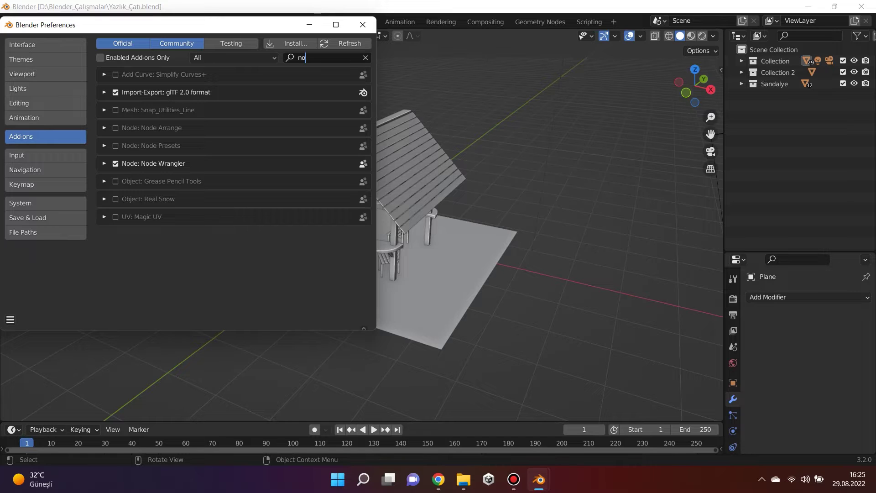
click(363, 24)
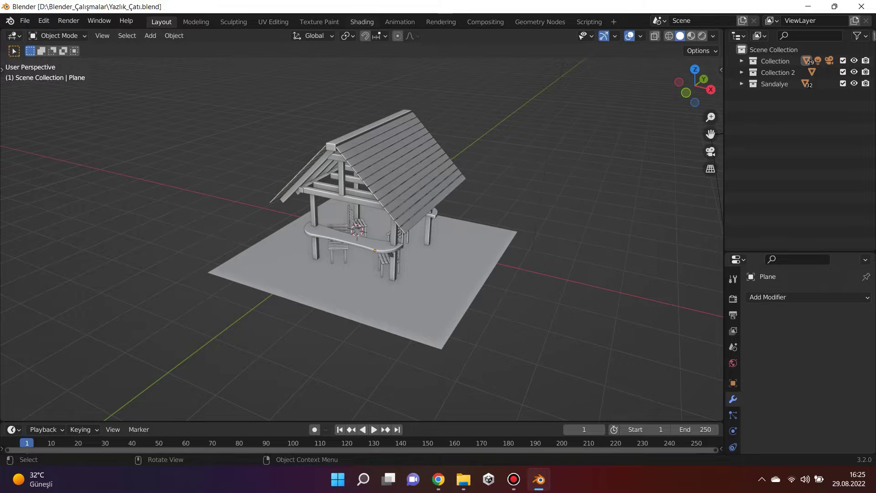
Step: Switch to the Shading workspace and create a new material named "Wood" on the ground plane
click(362, 22)
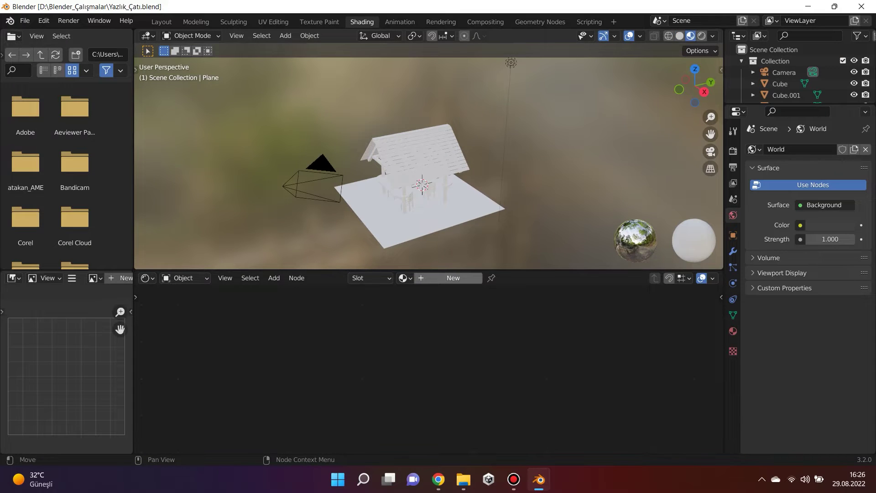
click(453, 278)
click(461, 278)
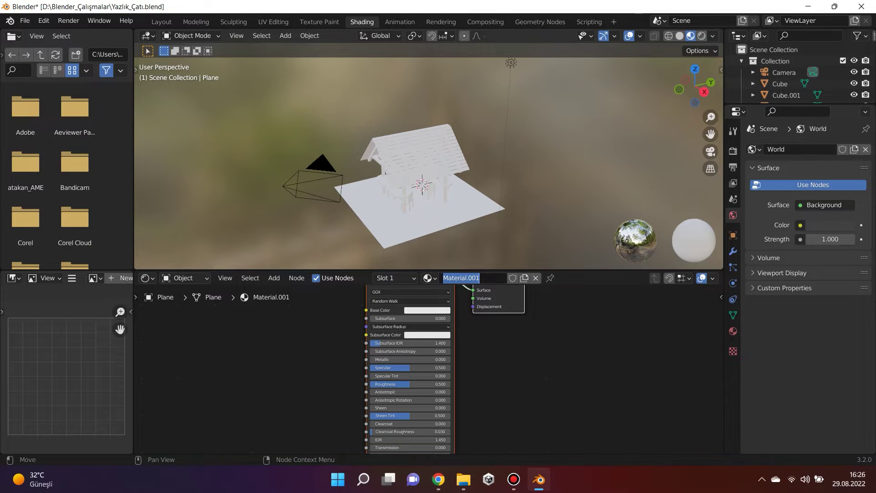
text(Wood)
key(Return)
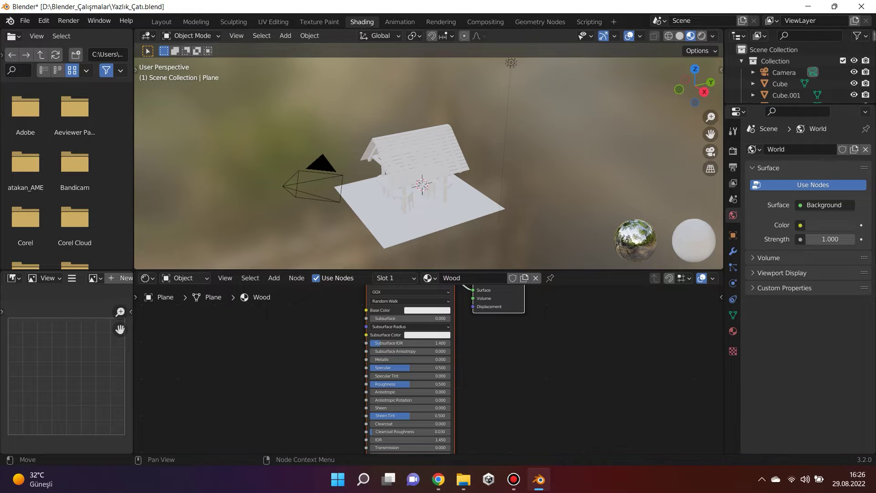
Step: Apply all four wood cabinet textures from the Wood_textures_1 folder to the ground's Principled BSDF with Principled Texture Setup
click(384, 309)
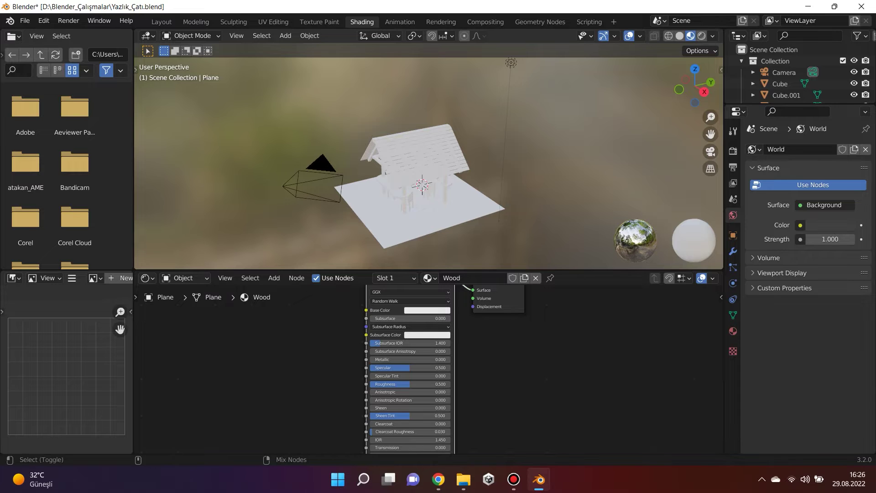
key(ctrl+shift+t)
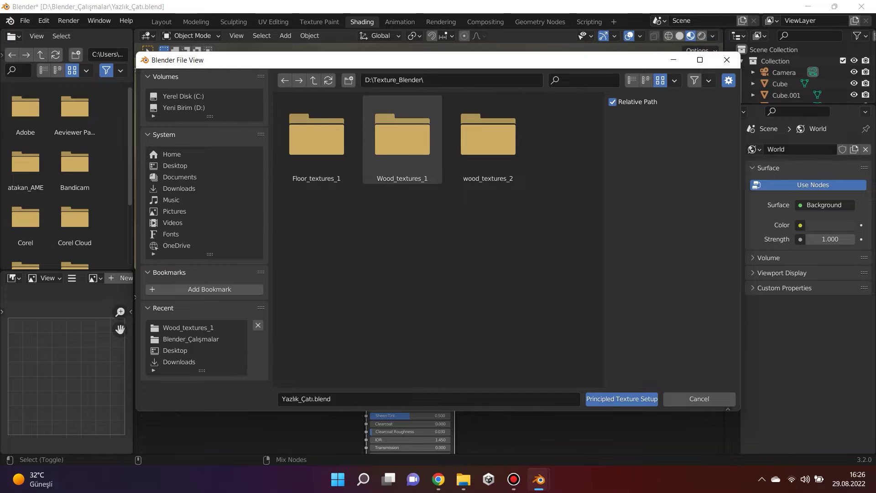
double_click(402, 137)
drag(534, 273, 311, 132)
click(622, 399)
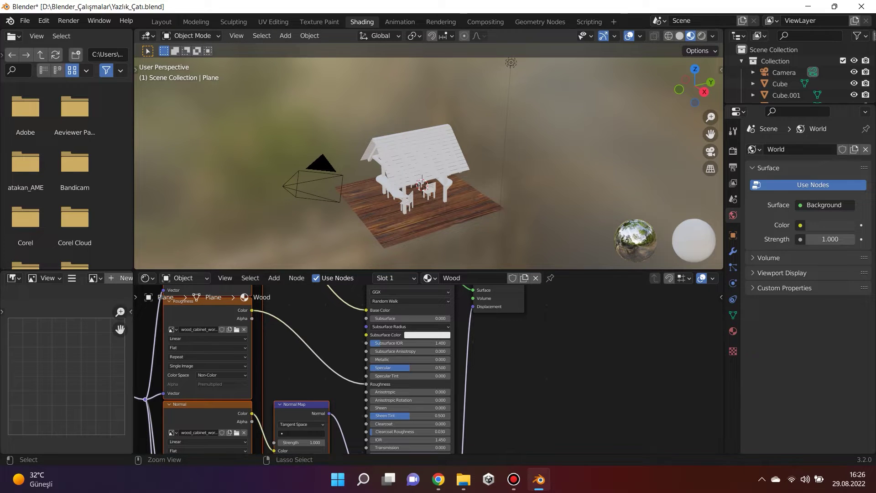
Step: Undo the wood texture setup on the ground plane and the roof selection
key(ctrl+z)
click(421, 157)
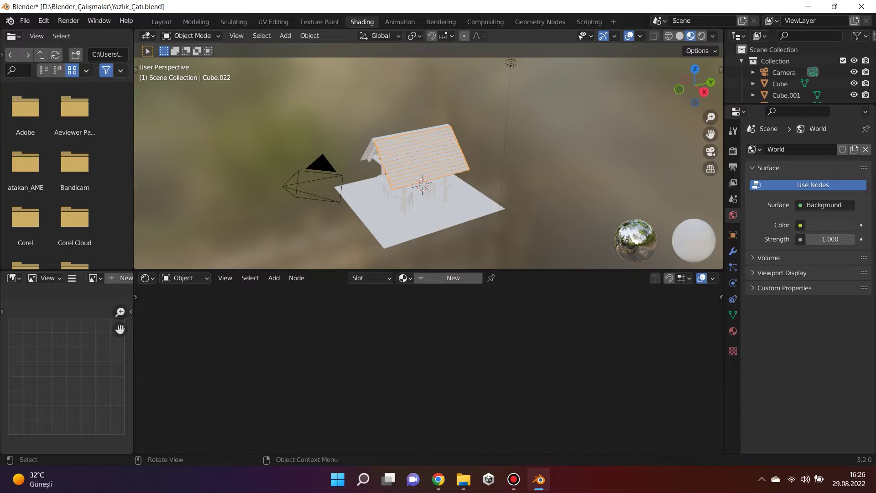
key(ctrl+z)
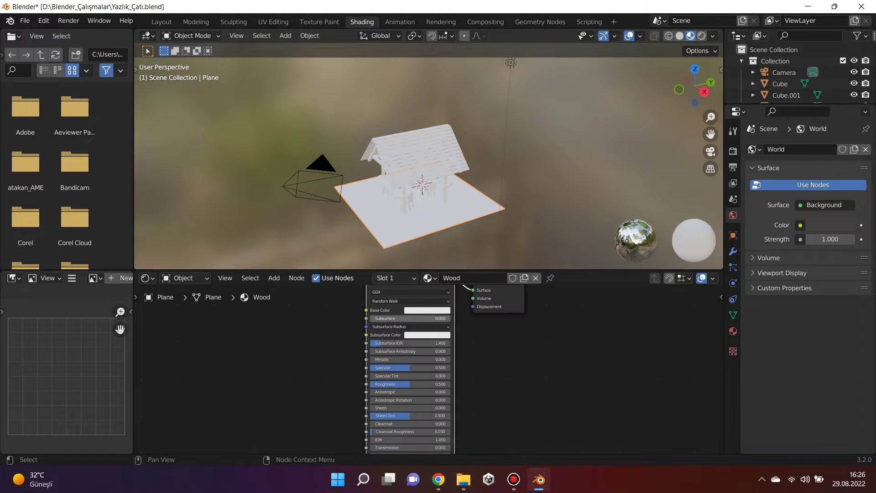
Step: Rename the ground plane's material as "Floor"
click(473, 278)
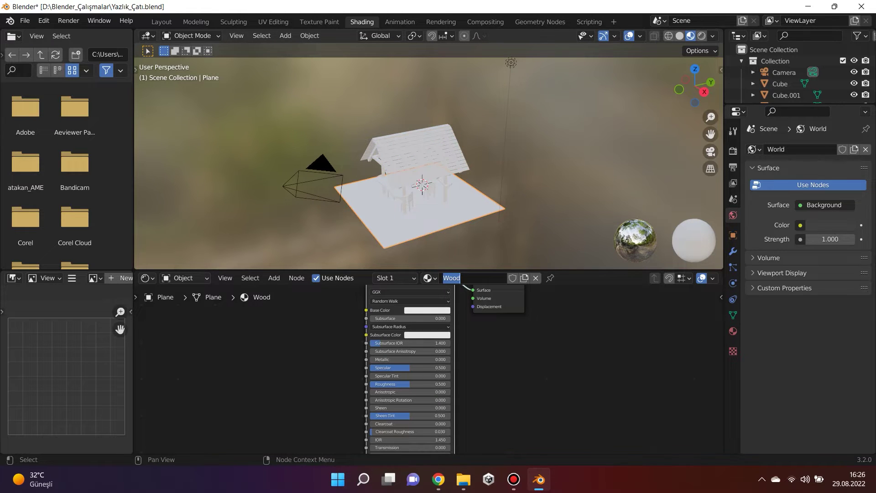
text(Floor)
key(Return)
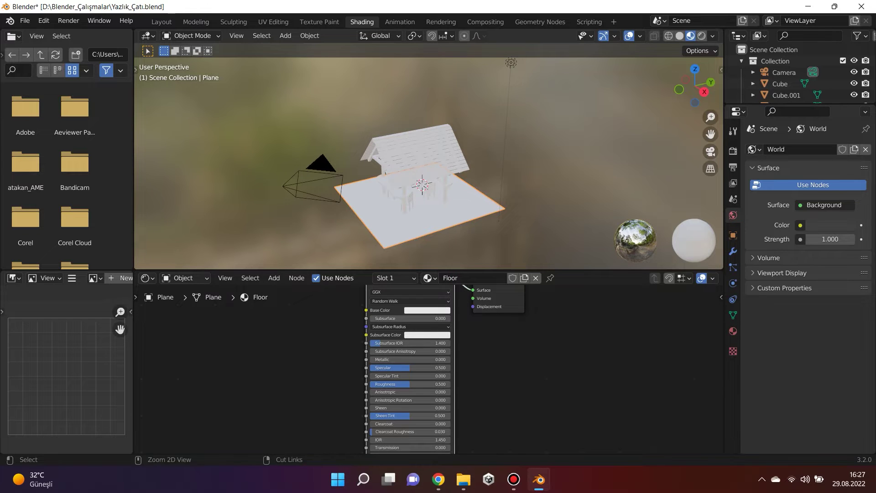
Step: Apply all four large_floor_tiles_02 textures from the Floor_textures_1 folder to the Floor material with Principled Texture Setup
key(ctrl+shift+t)
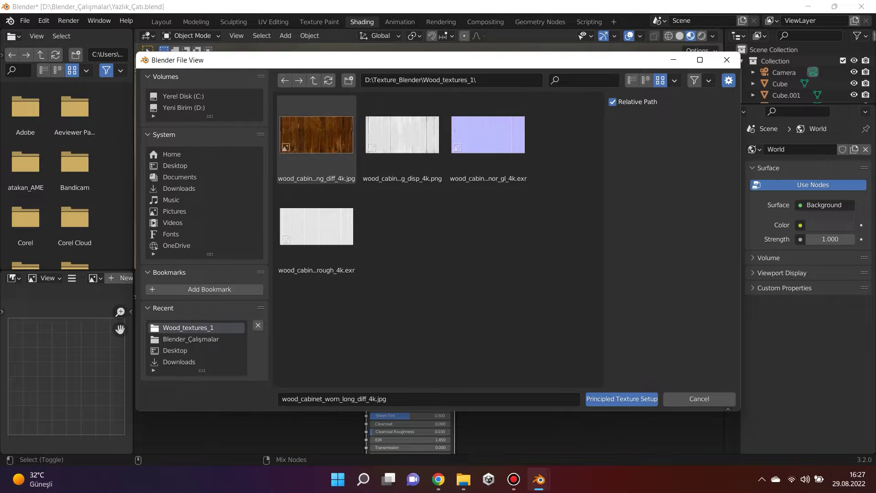
click(314, 80)
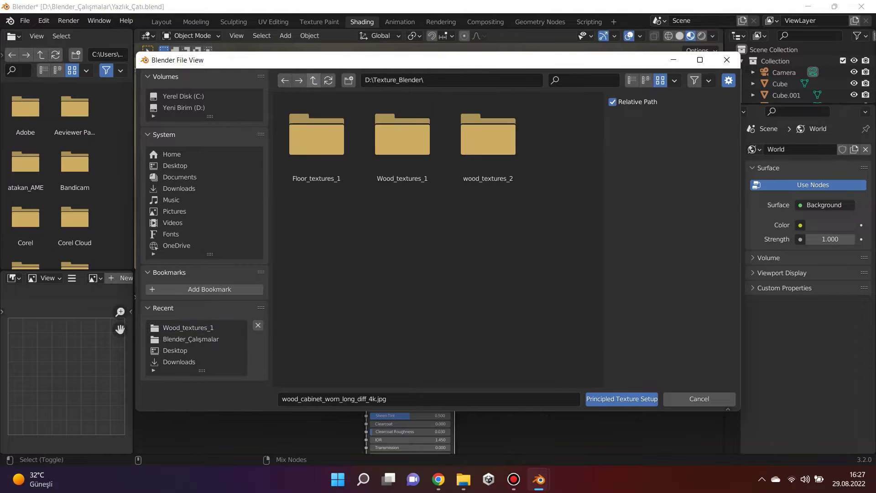
click(402, 139)
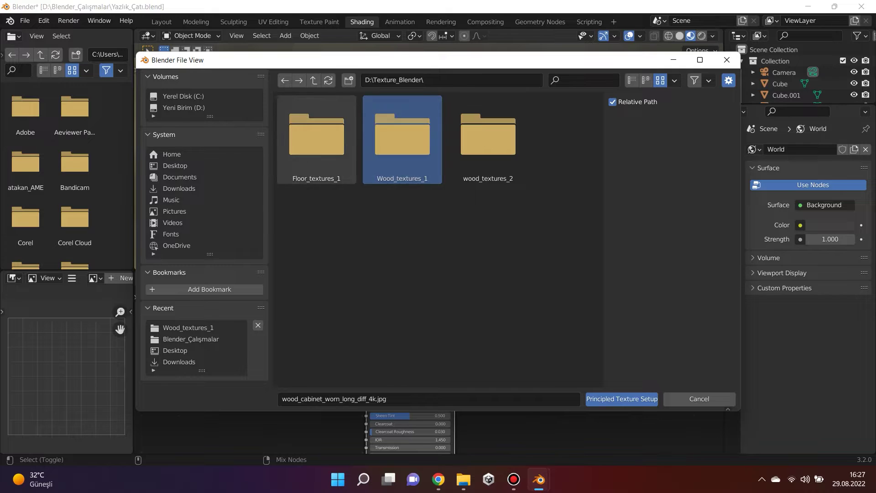
double_click(317, 139)
drag(547, 269, 274, 93)
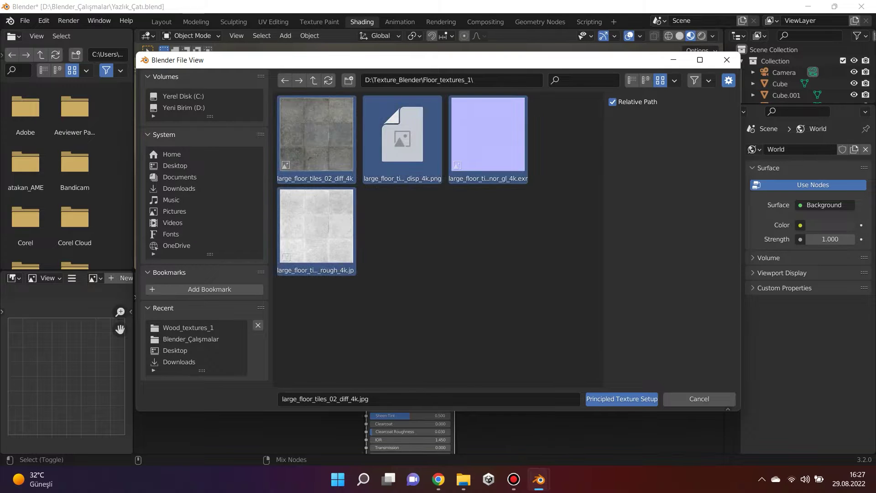
click(622, 399)
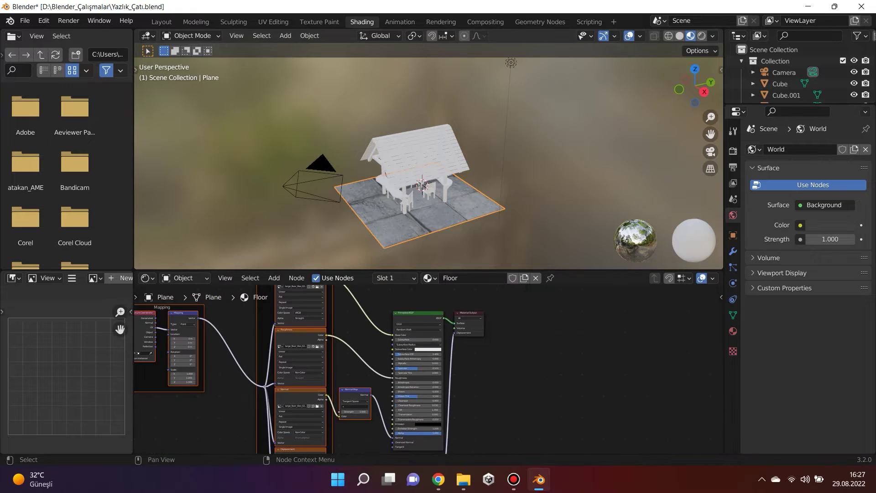
Step: Set the Floor material's Mapping scale to 5 on X, Y and Z
scroll(280, 383, up, 5)
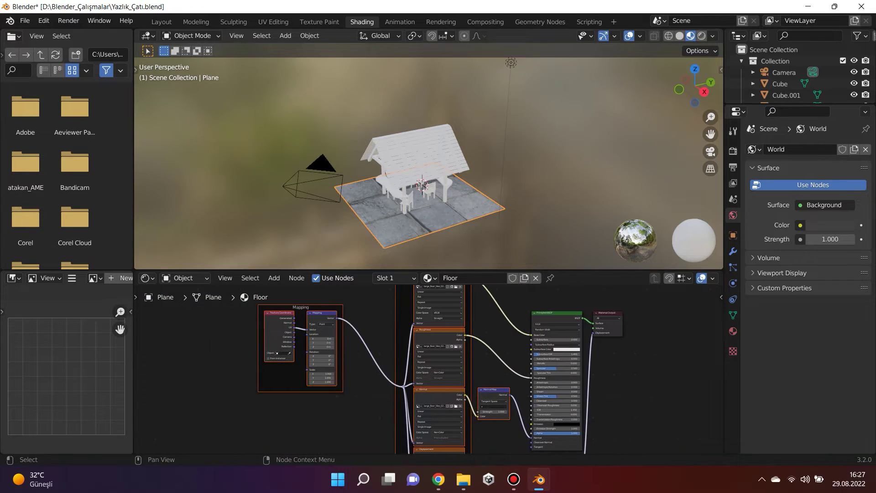
drag(280, 383, 335, 383)
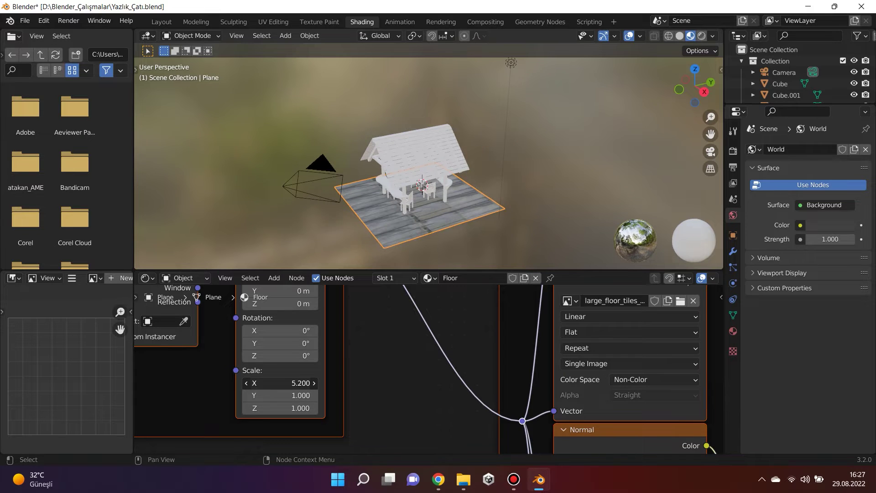
click(280, 382)
text(5)
key(Return)
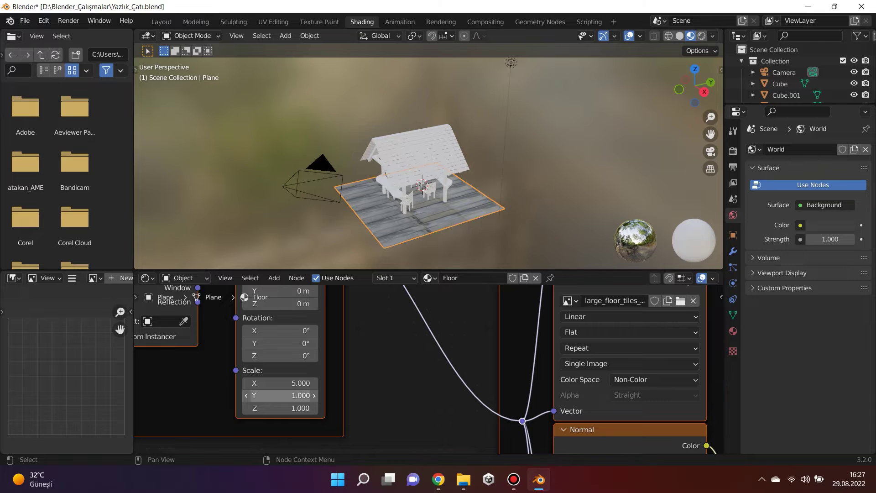
click(280, 396)
text(5)
key(Return)
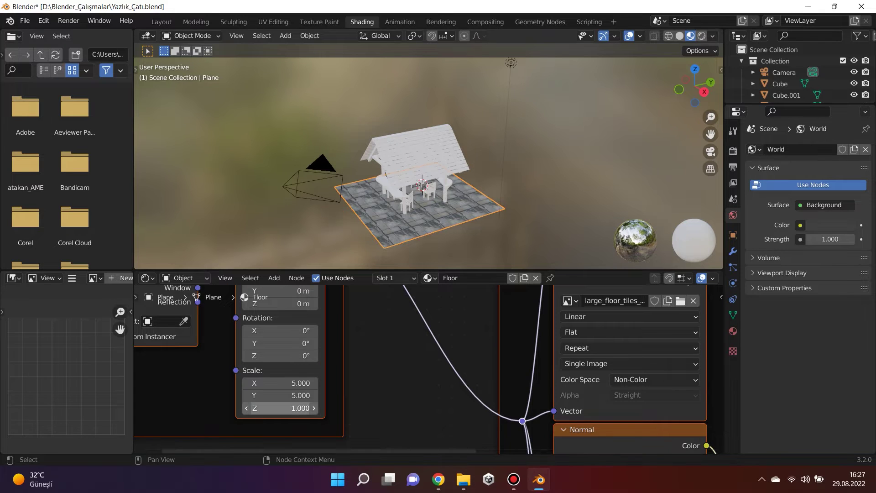
click(280, 408)
text(5)
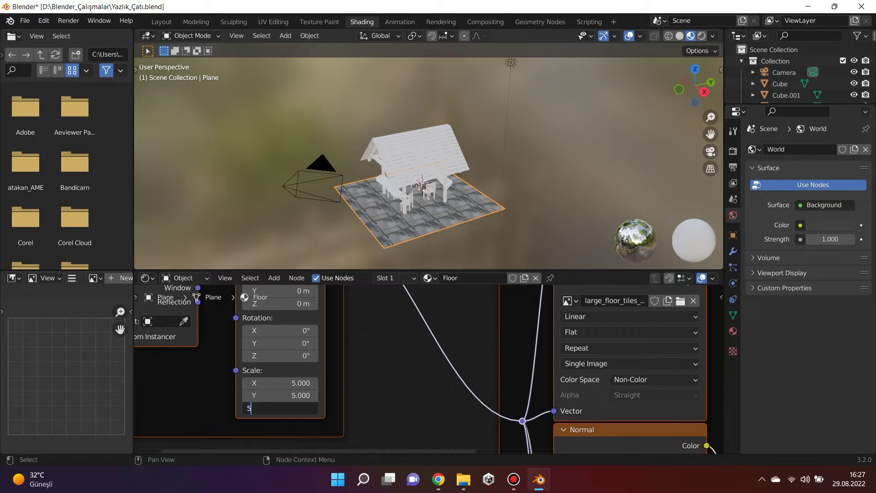
key(Return)
Step: Examine the size of the floor tiles around the posts and chairs under the roof
scroll(429, 183, up, 2)
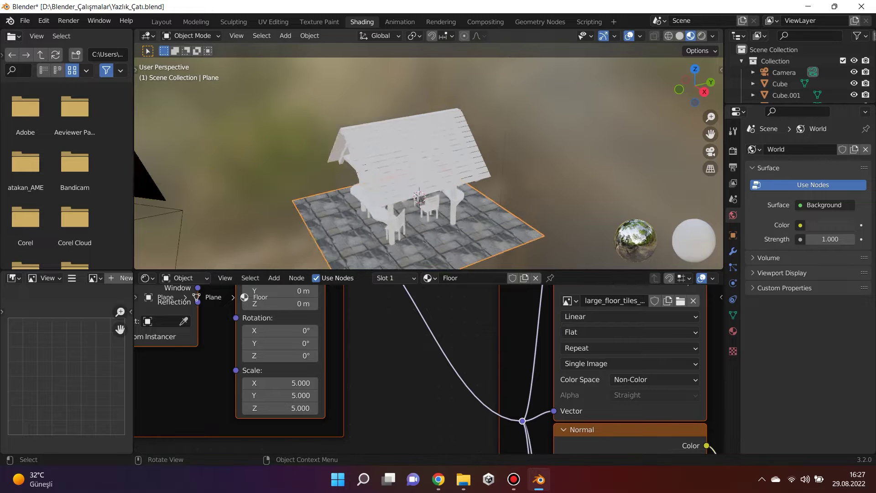
scroll(429, 183, up, 1)
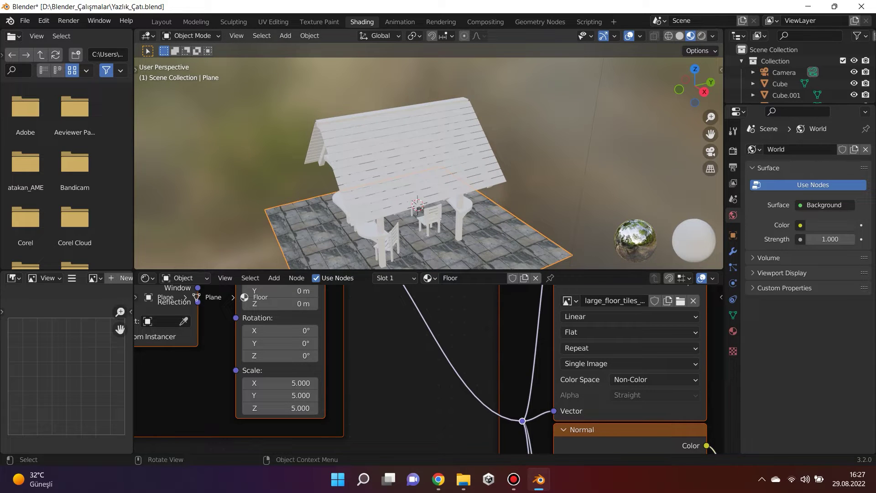
mouse_move(429, 182)
middle_down()
mouse_move(481, 151)
mouse_move(416, 175)
middle_up()
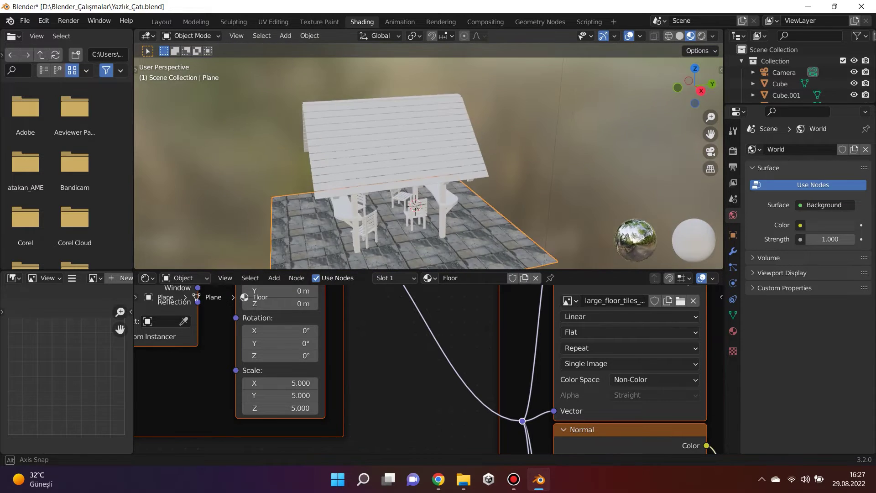
scroll(429, 163, up, 5)
scroll(429, 164, down, 3)
drag(711, 134, 757, 53)
scroll(433, 157, up, 2)
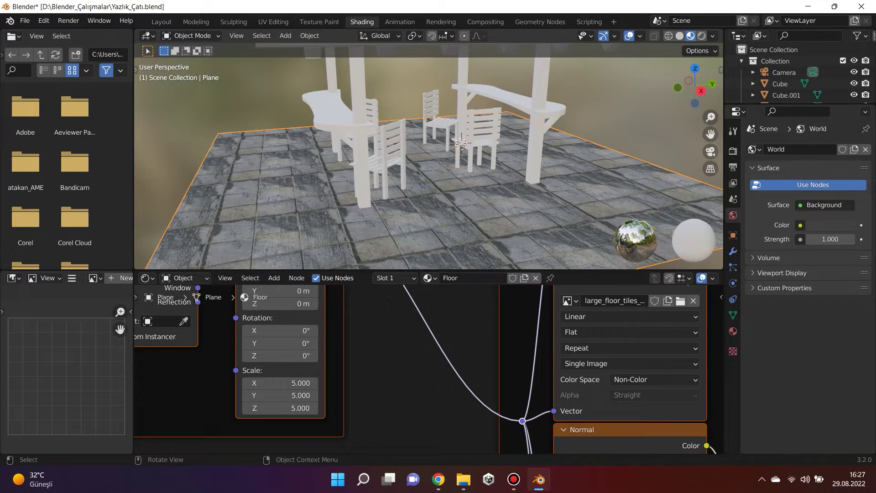
scroll(434, 158, down, 2)
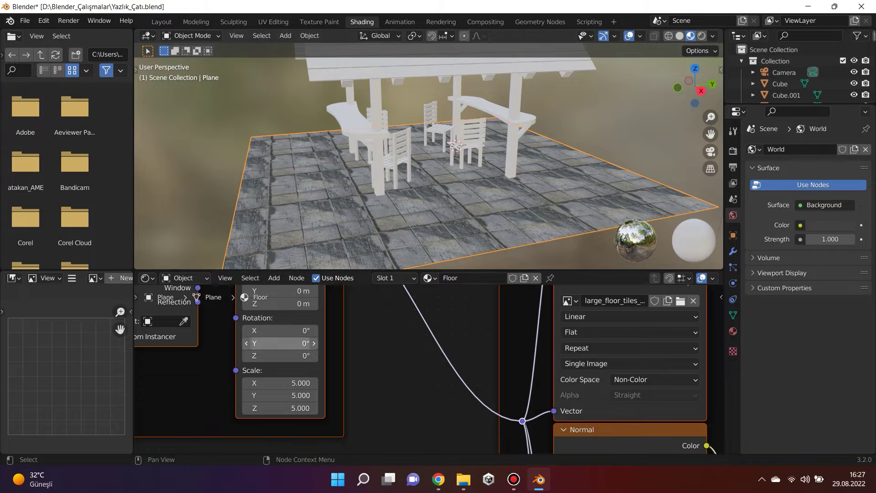
Step: Set the Floor material's Mapping scale to 3 on X, Y and Z
click(280, 383)
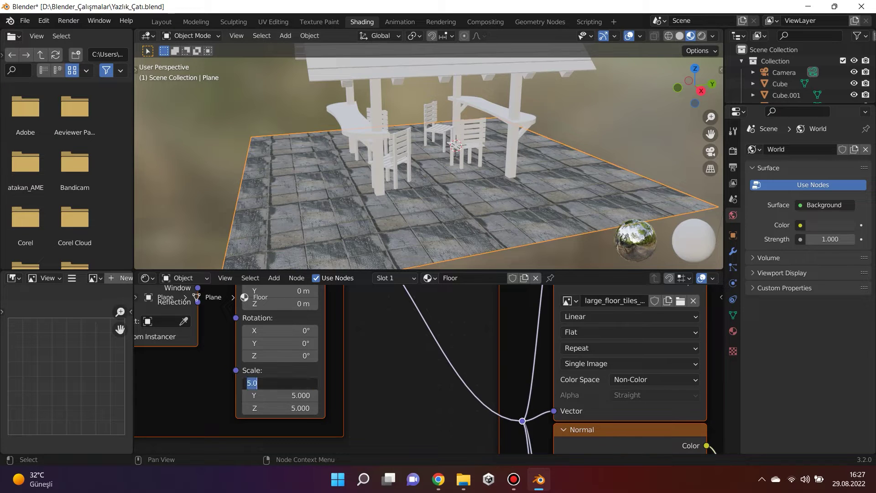
text(3)
key(Return)
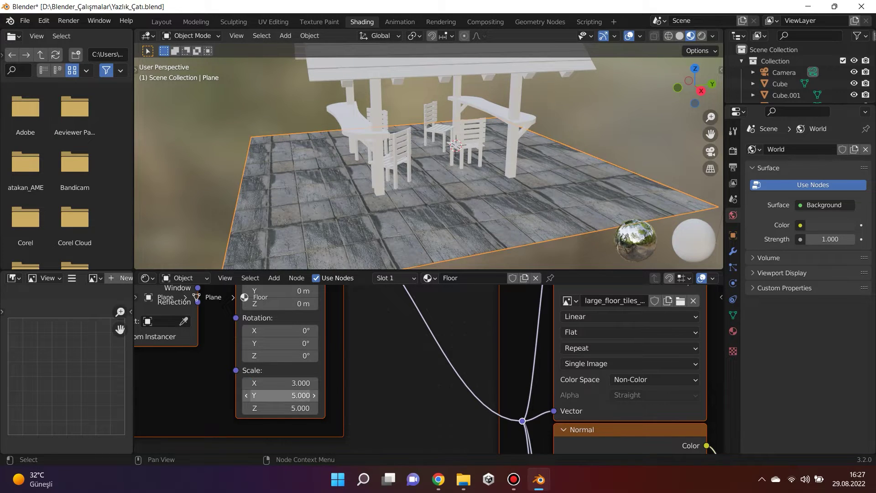
click(281, 395)
text(3)
key(Return)
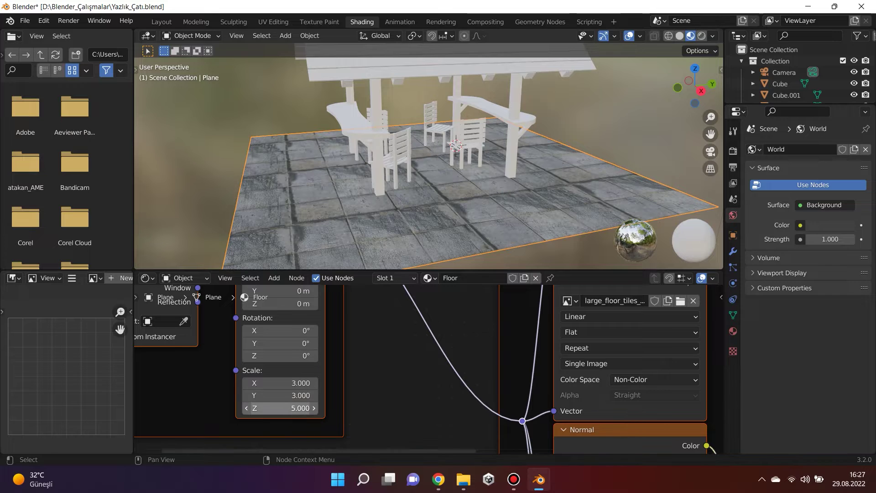
click(280, 408)
text(3)
key(Return)
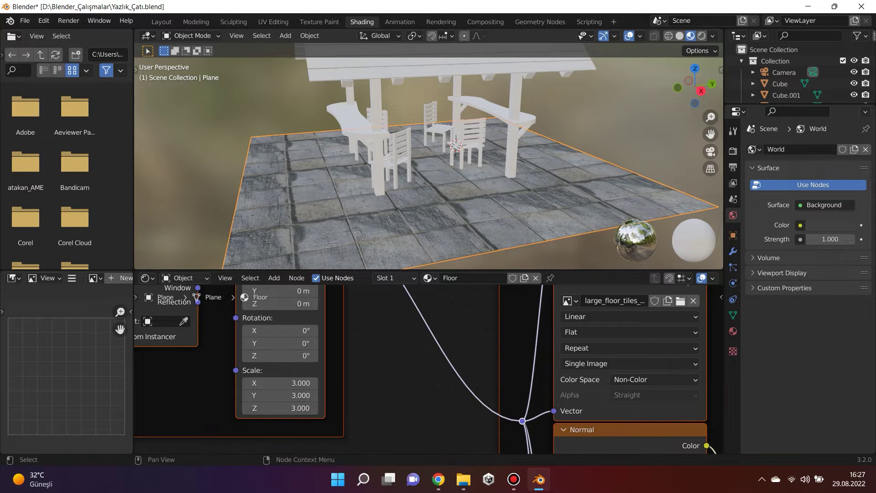
scroll(429, 155, up, 5)
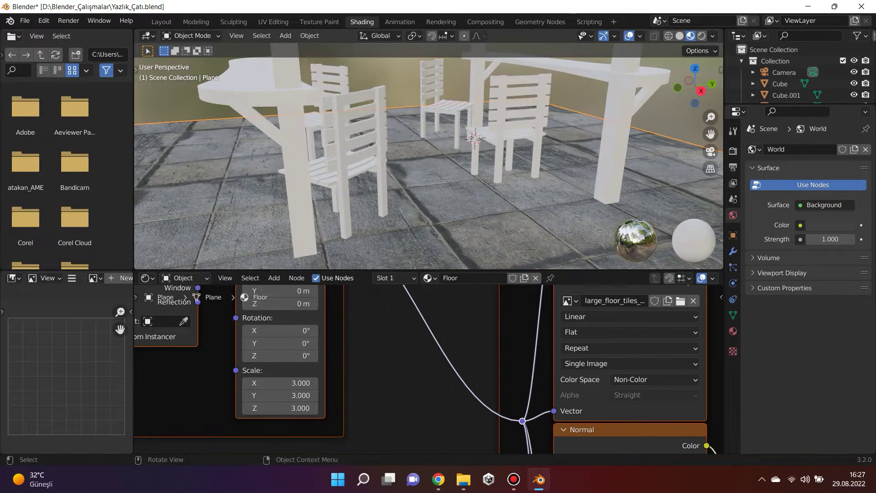
Step: Set the Floor material's Mapping scale to 10 on X, Y and Z
scroll(429, 155, down, 5)
click(280, 383)
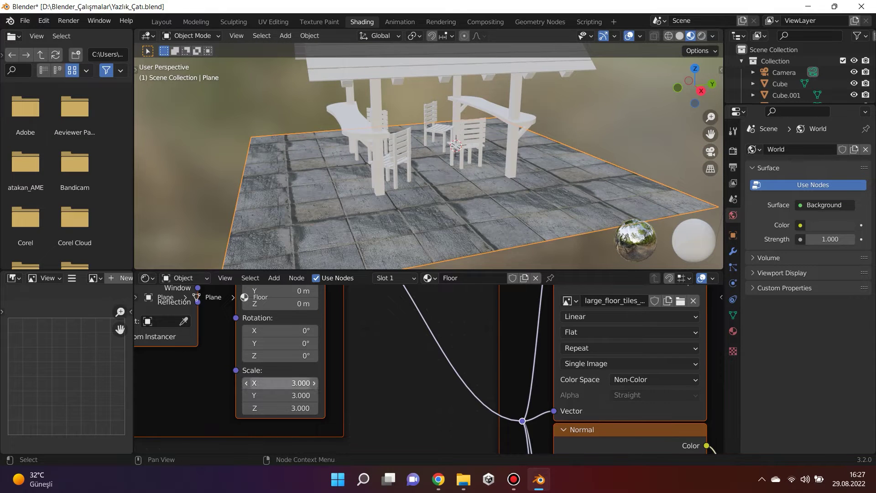
text(10)
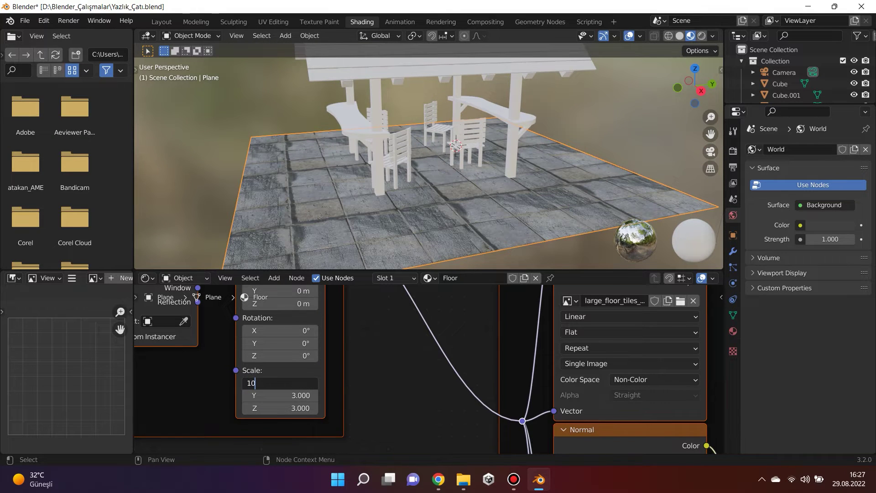
key(Return)
click(280, 395)
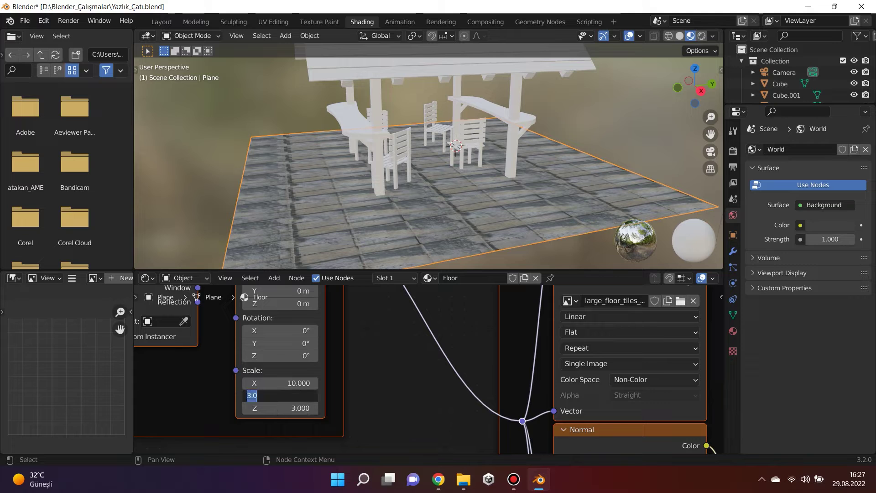
text(10)
key(Return)
click(280, 408)
text(10)
key(Return)
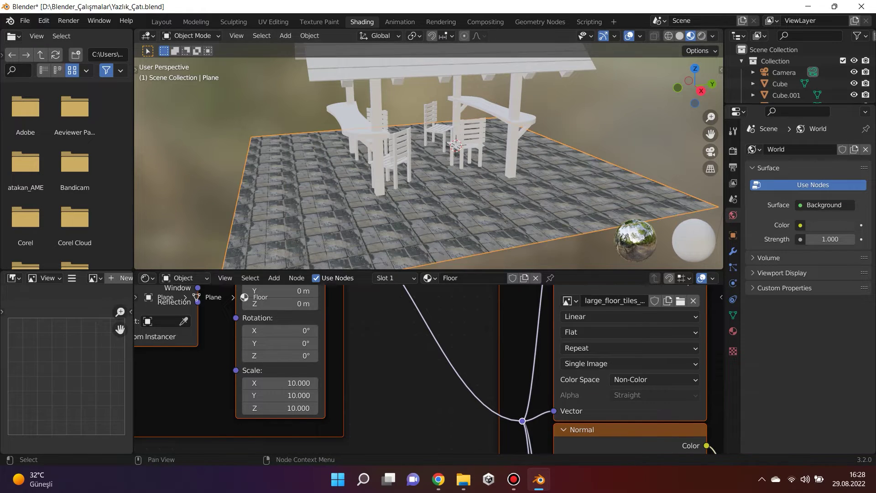
Step: Adjust the strength of the Floor material's Normal Map node and compare the effect on the tiles
scroll(429, 365, down, 3)
scroll(422, 370, up, 6)
middle_drag(422, 369, 337, 390)
drag(565, 341, 648, 342)
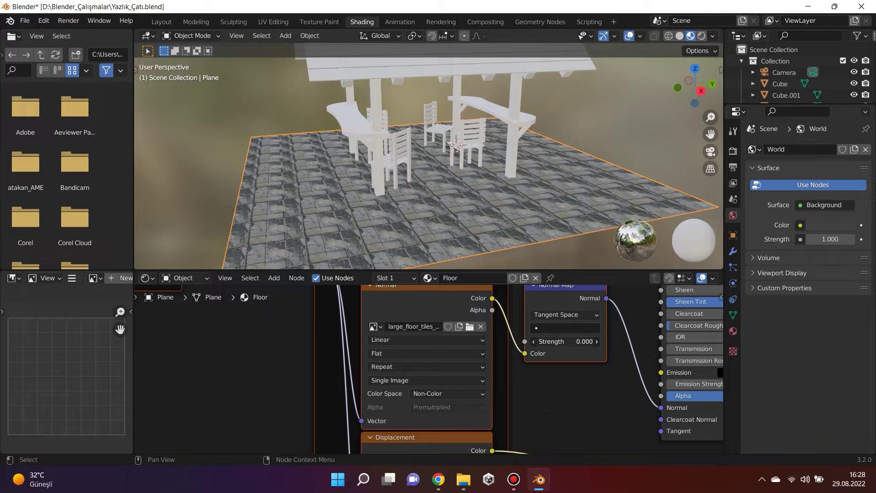
drag(648, 342, 593, 341)
Step: Examine the Floor material's Displacement, image texture and Mapping nodes along with the tiled ground plane
scroll(423, 372, down, 5)
middle_drag(424, 397, 445, 283)
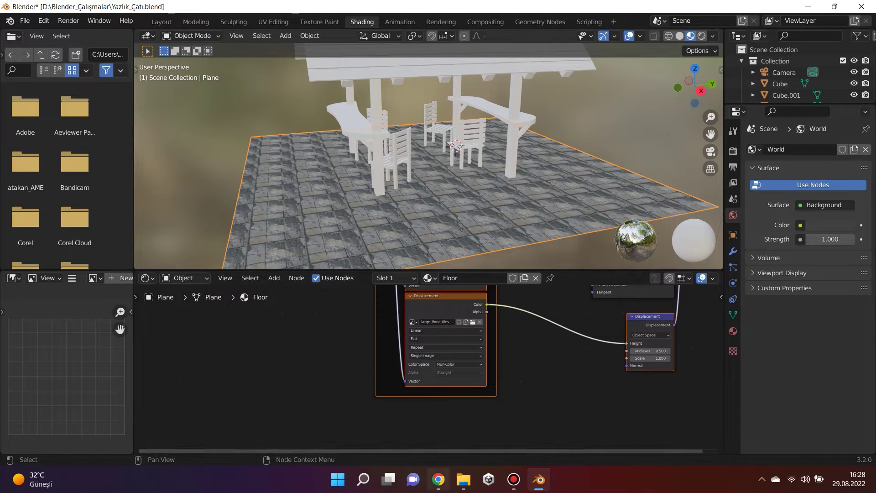
middle_drag(242, 292, 431, 381)
scroll(431, 375, up, 3)
scroll(431, 365, down, 1)
middle_drag(438, 315, 401, 431)
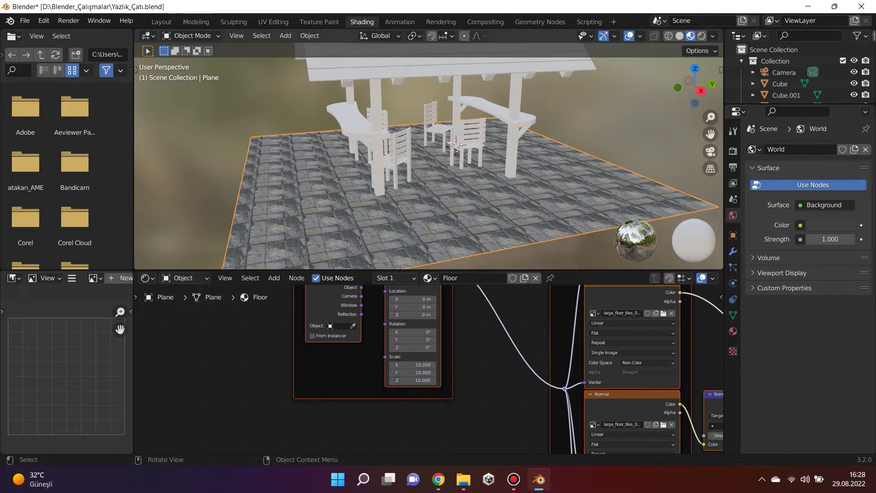
scroll(429, 182, down, 6)
scroll(429, 183, up, 6)
scroll(429, 183, down, 2)
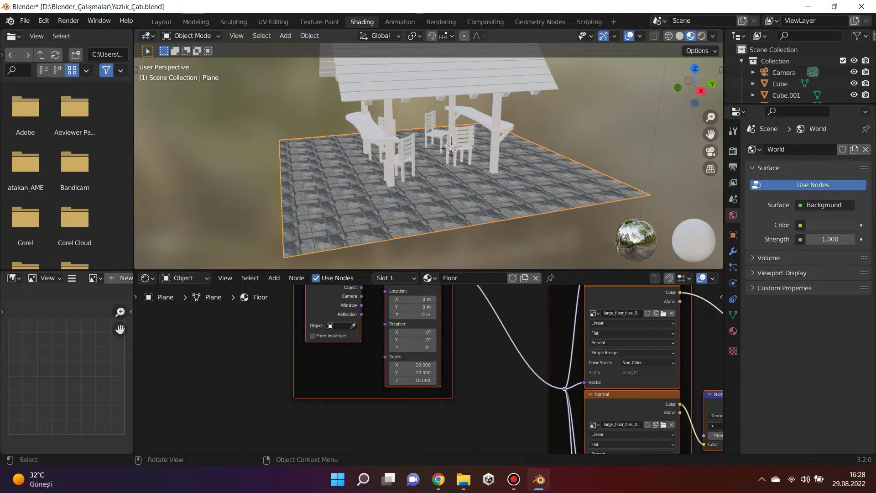
Step: Try shifting the floor texture by setting the Mapping location to 5 m on X, Y and Z
middle_drag(425, 333, 331, 350)
drag(331, 342, 370, 342)
click(331, 341)
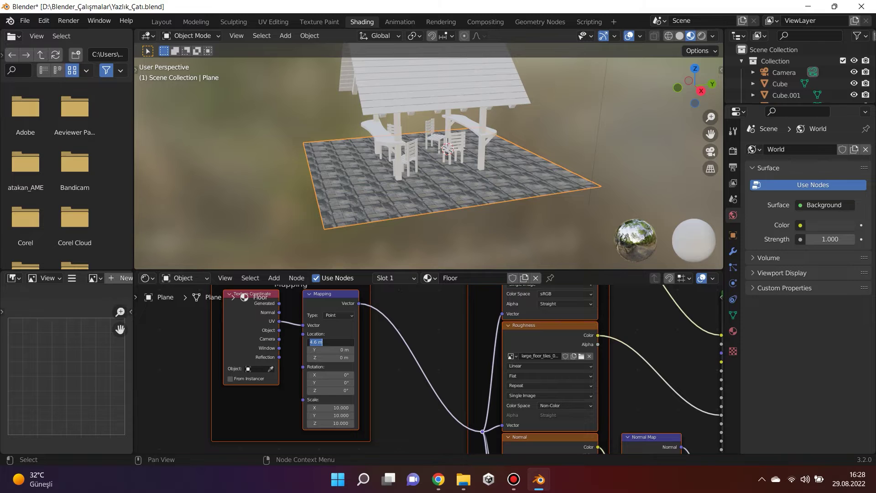
text(5)
key(Tab)
text(5)
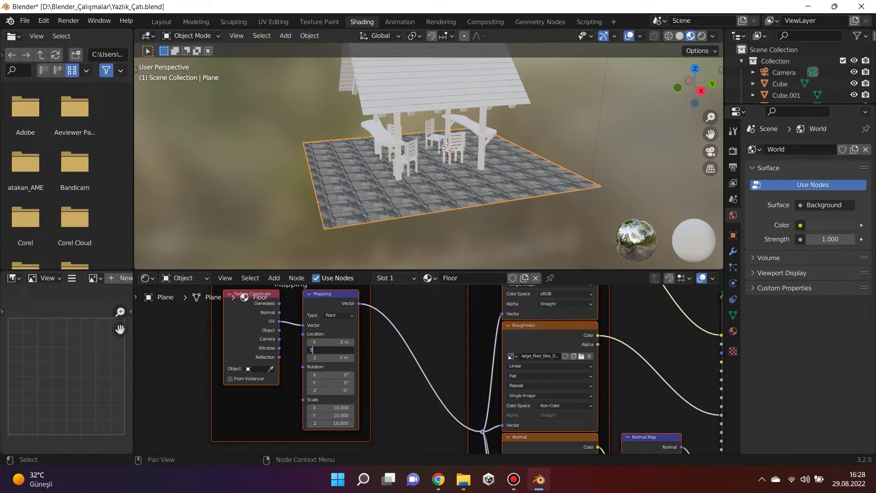
key(Tab)
text(5)
key(Return)
Step: Undo all the location changes in the Floor material's Mapping node
key(ctrl)
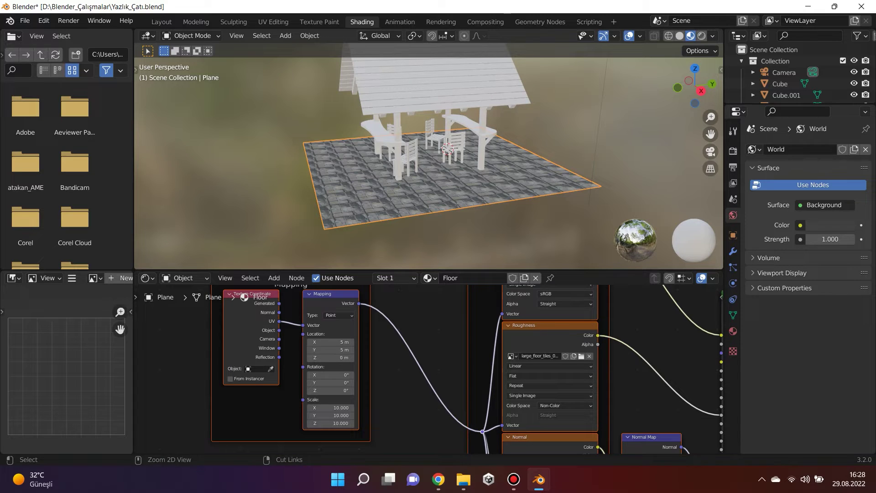
key(ctrl+z)
key(ctrl+z)
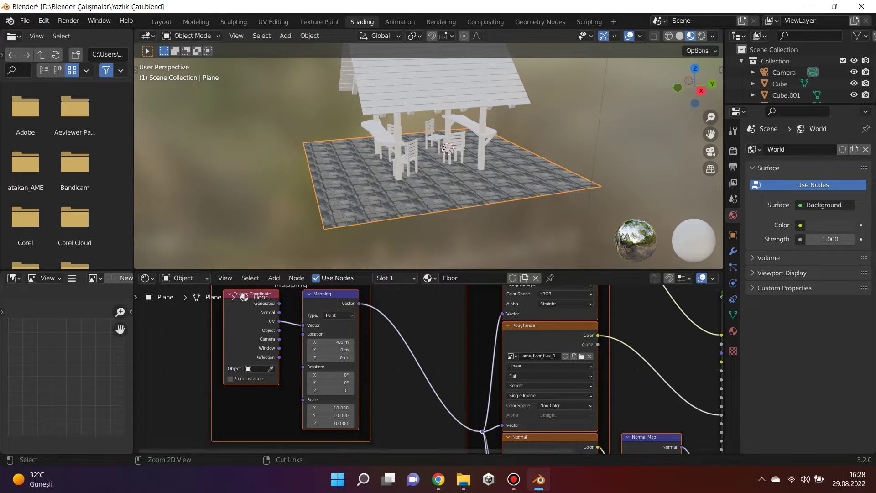
key(ctrl+z)
Step: Inspect the floor tiling around the chairs and posts and review the Floor node tree through to the Principled BSDF
scroll(429, 155, up, 6)
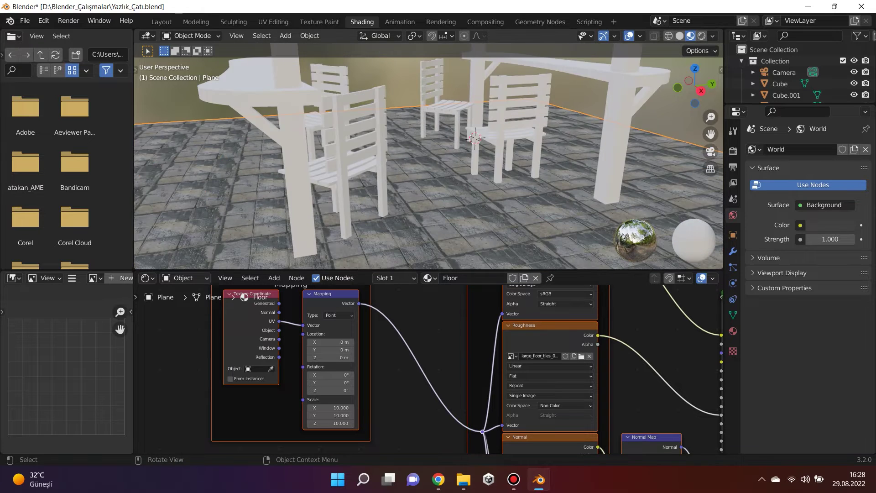
scroll(429, 155, up, 3)
scroll(429, 155, down, 8)
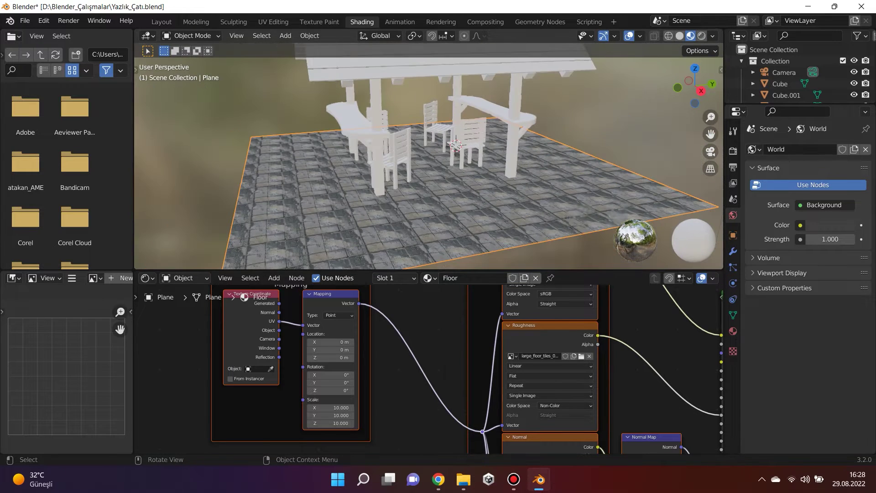
scroll(434, 361, down, 3)
middle_drag(407, 320, 455, 401)
scroll(430, 372, up, 10)
middle_drag(658, 417, 485, 369)
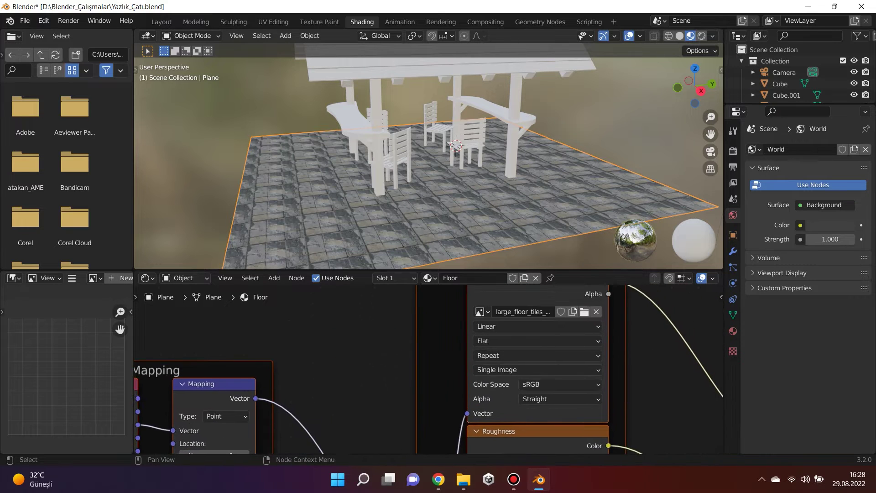
scroll(431, 367, down, 9)
middle_drag(431, 368, 250, 301)
scroll(432, 370, up, 5)
middle_drag(452, 341, 352, 373)
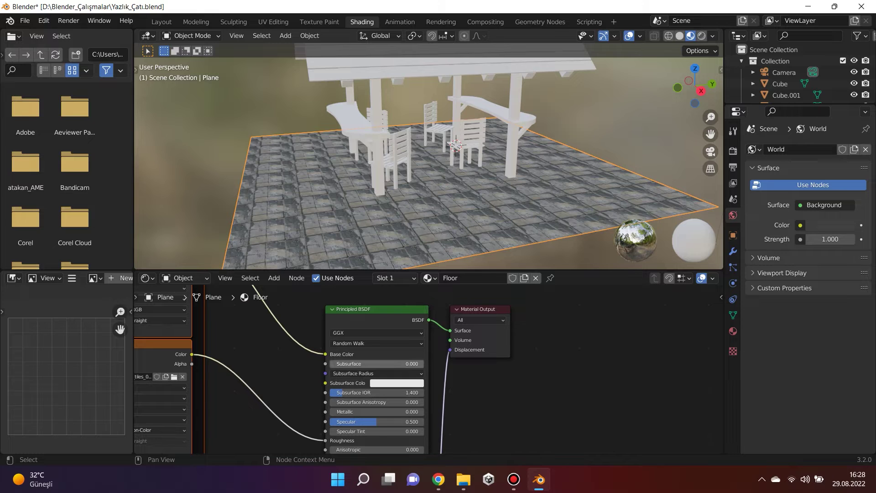
Step: Set the Floor material's Subsurface IOR to about 3.125 and Metallic to about 0.084 in the Principled BSDF
mouse_move(377, 364)
mouse_down()
mouse_move(435, 364)
mouse_move(375, 365)
mouse_up()
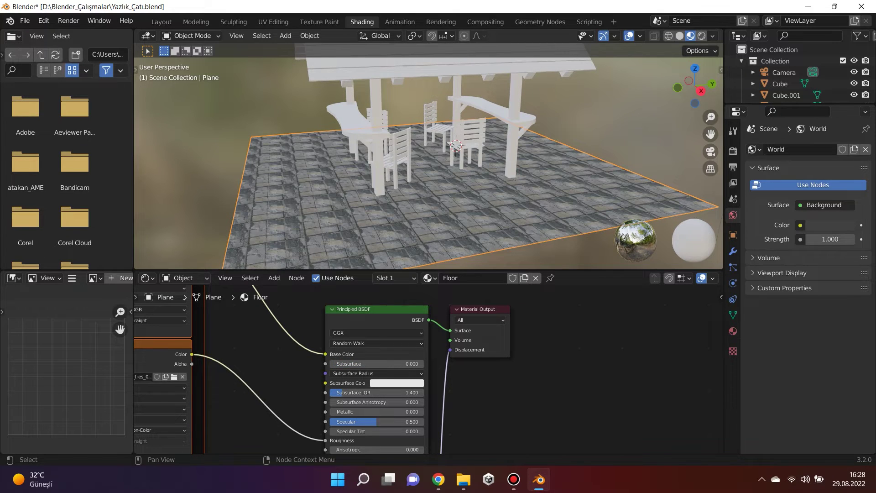
click(480, 310)
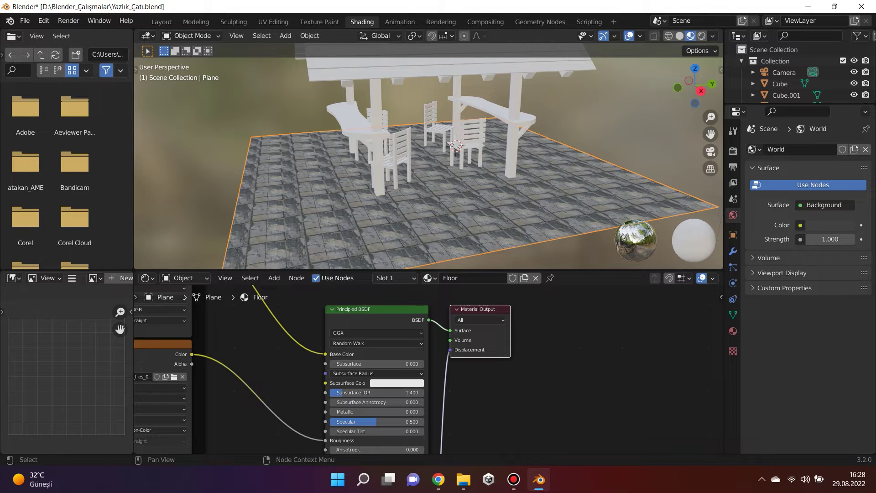
drag(343, 393, 400, 392)
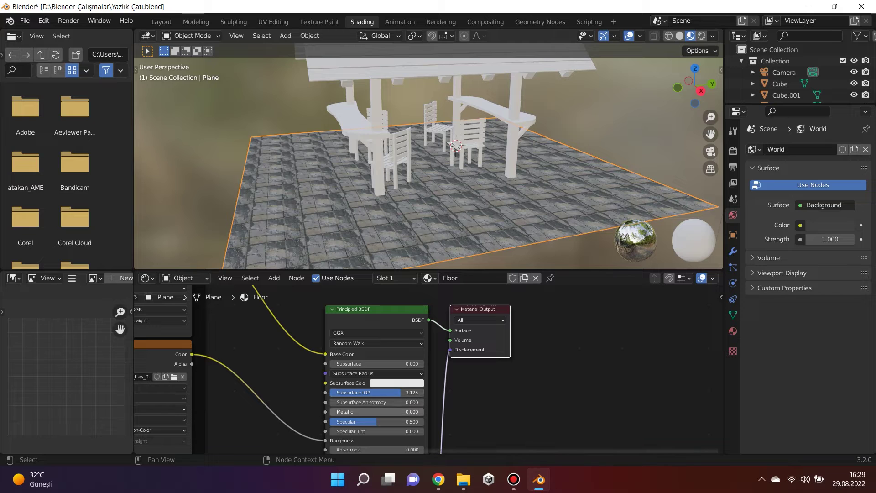
mouse_move(345, 412)
mouse_down()
mouse_move(399, 412)
mouse_move(347, 411)
mouse_up()
Step: Create a new material named wood_1 on the gazebo's roof planks
scroll(429, 160, down, 3)
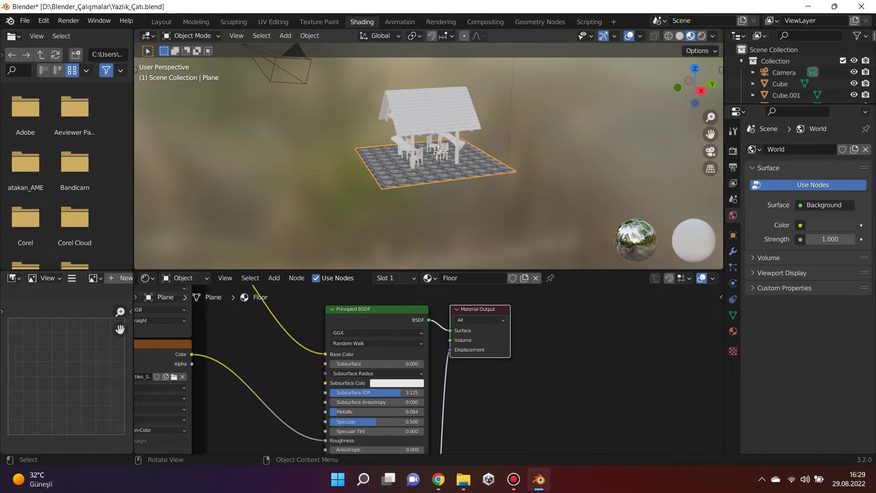
middle_drag(429, 160, 255, 174)
click(413, 126)
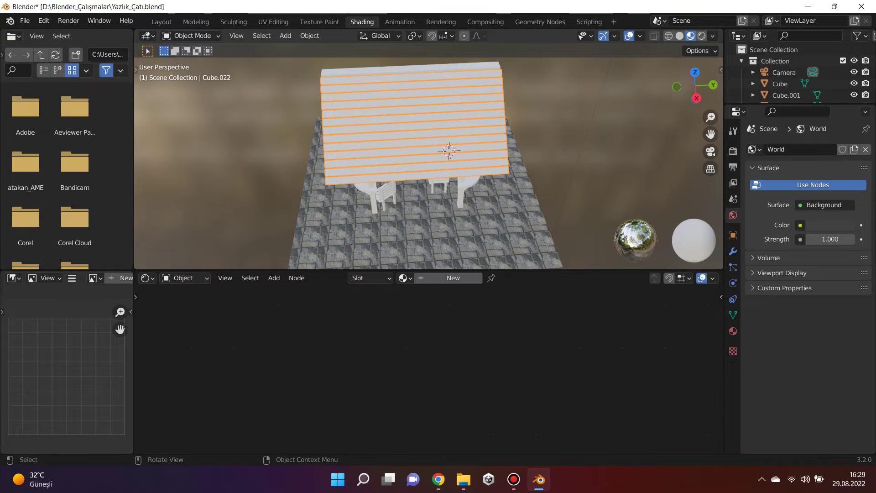
click(453, 278)
double_click(461, 278)
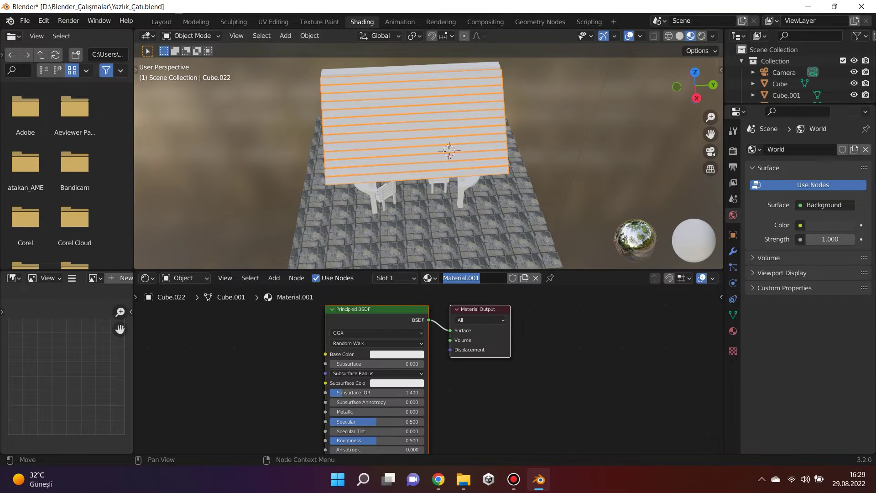
text(wood_1)
key(Return)
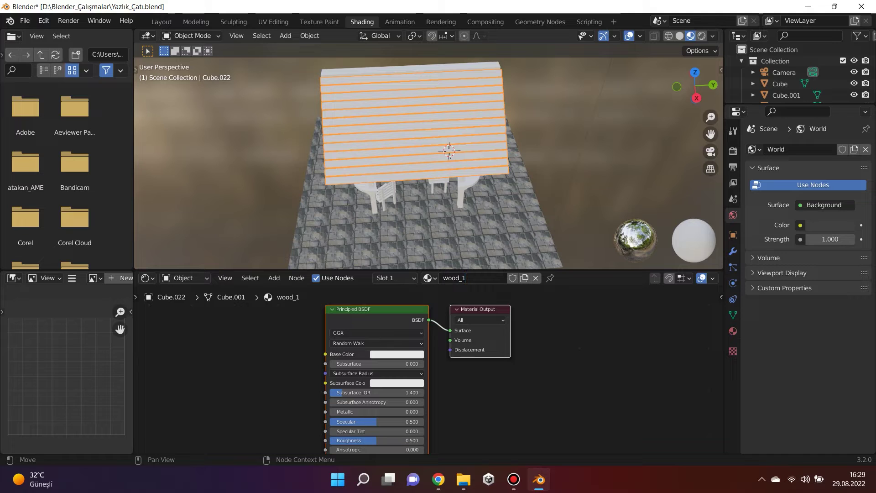
Step: Apply all four wood_cabinet textures from the Wood_textures_1 folder to the wood_1 material with Principled Texture Setup
click(377, 310)
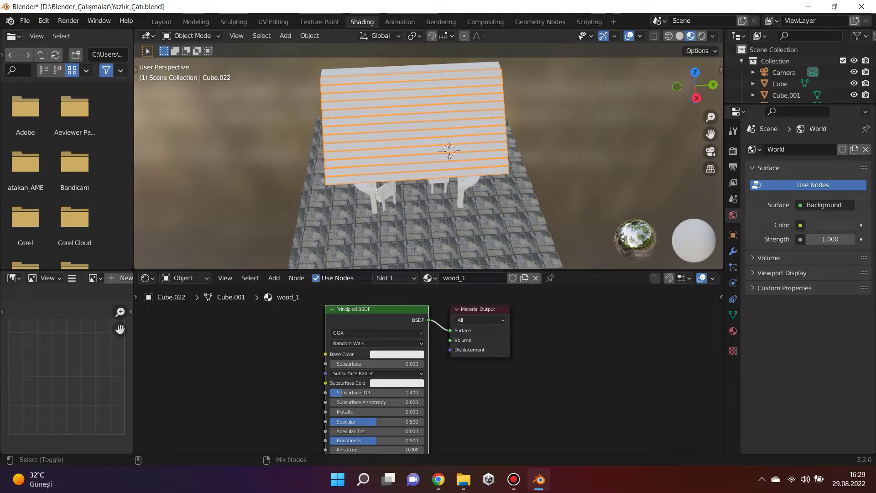
key(ctrl+shift+t)
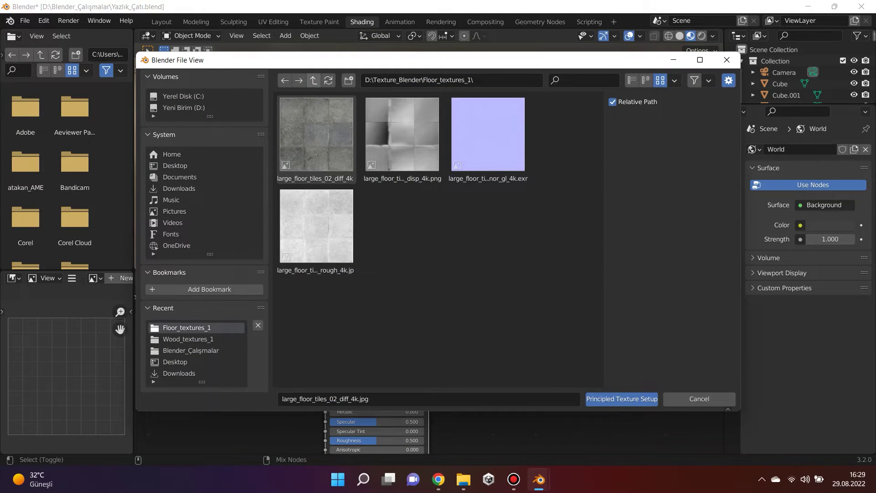
click(314, 80)
click(402, 139)
double_click(403, 139)
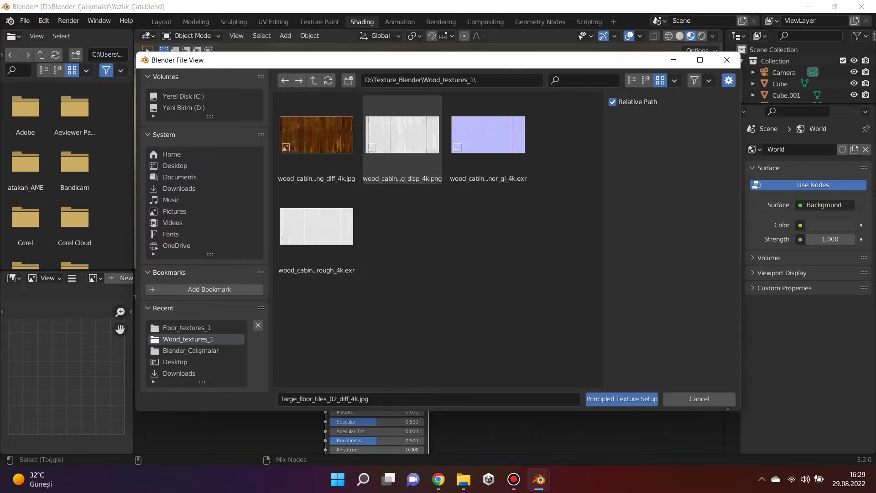
key(a)
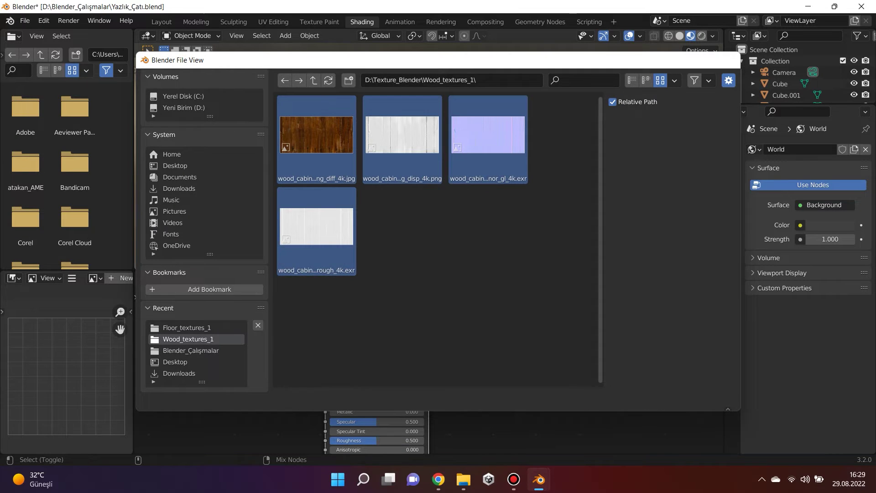
click(622, 399)
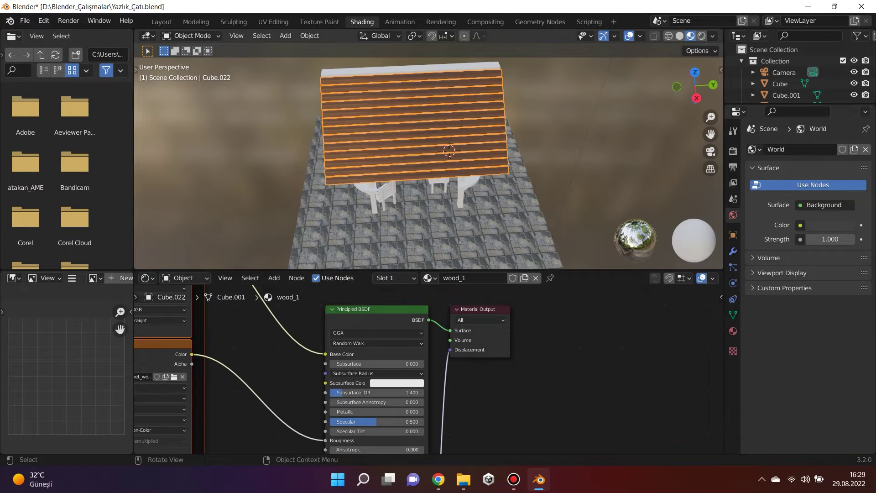
Step: Assign the existing wood_1 material to the ridge board along the top of the roof
scroll(429, 164, down, 5)
scroll(429, 165, up, 4)
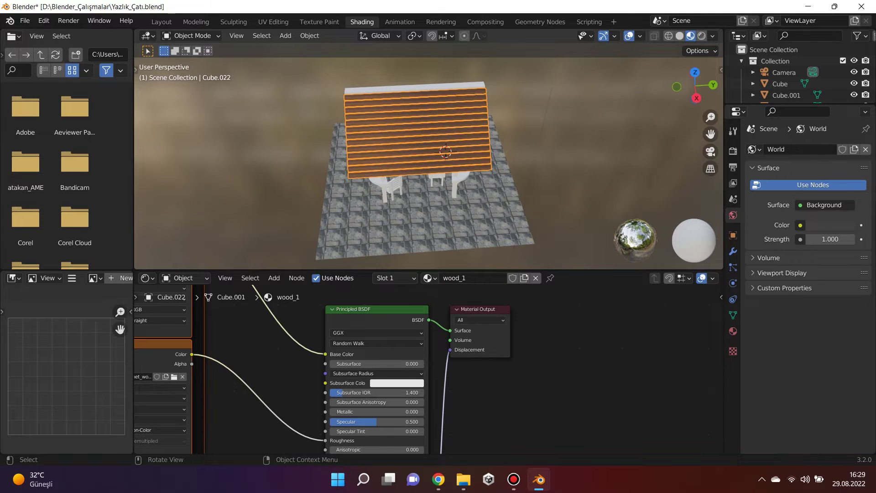
alt+middle_drag(429, 164, 411, 214)
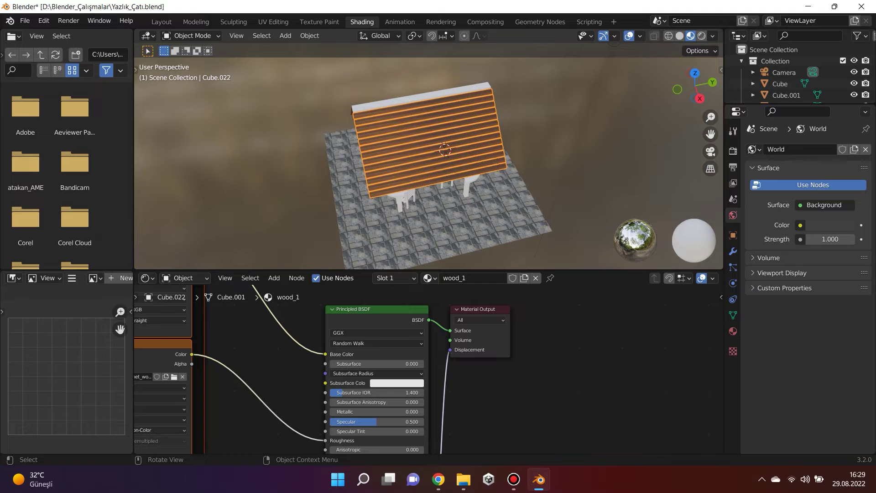
click(421, 97)
middle_drag(421, 97, 479, 151)
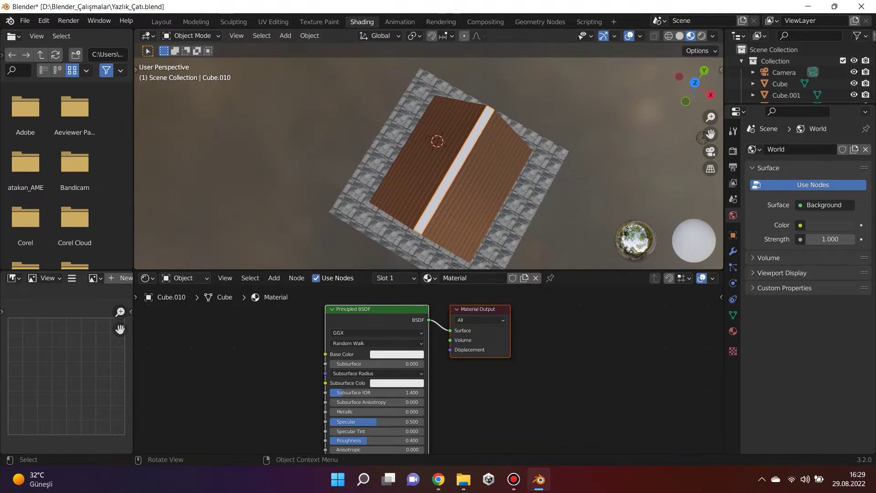
click(428, 278)
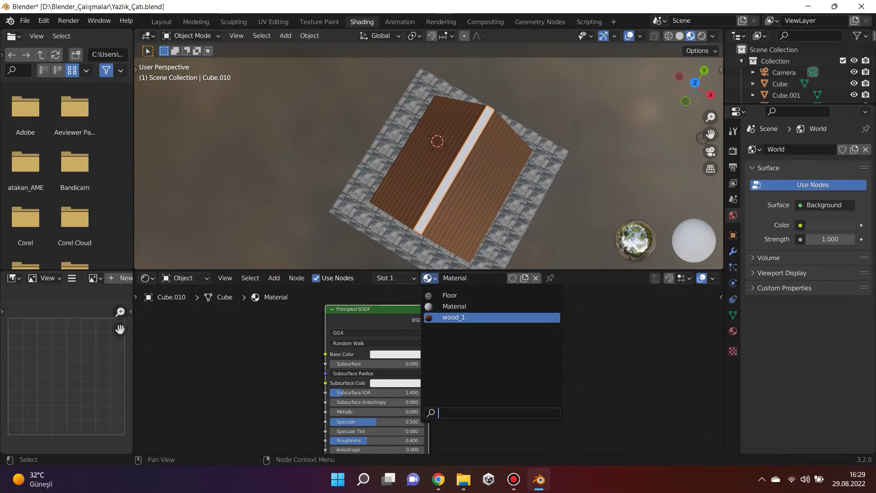
click(450, 316)
Step: Set the wood_1 Mapping node's scale to X 0.200, Y 3.200 and Z -3.900 with the roof planks selected
middle_drag(438, 160, 429, 68)
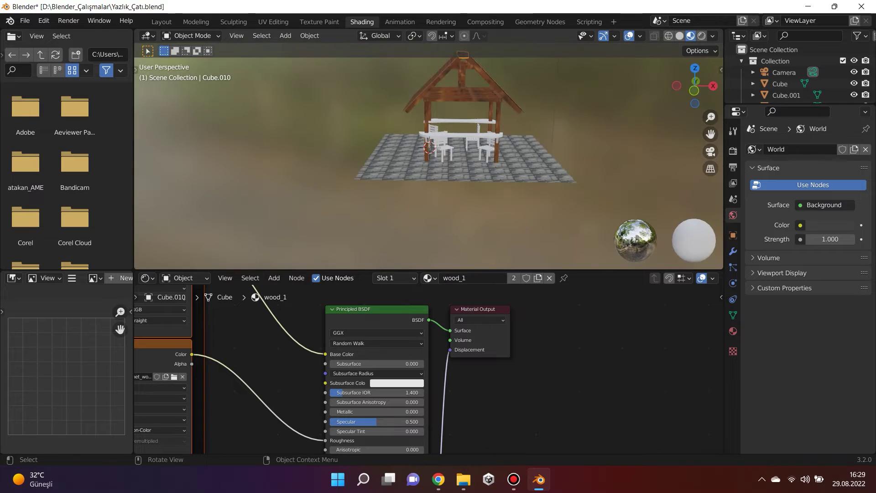
scroll(429, 157, up, 4)
middle_drag(429, 157, 393, 231)
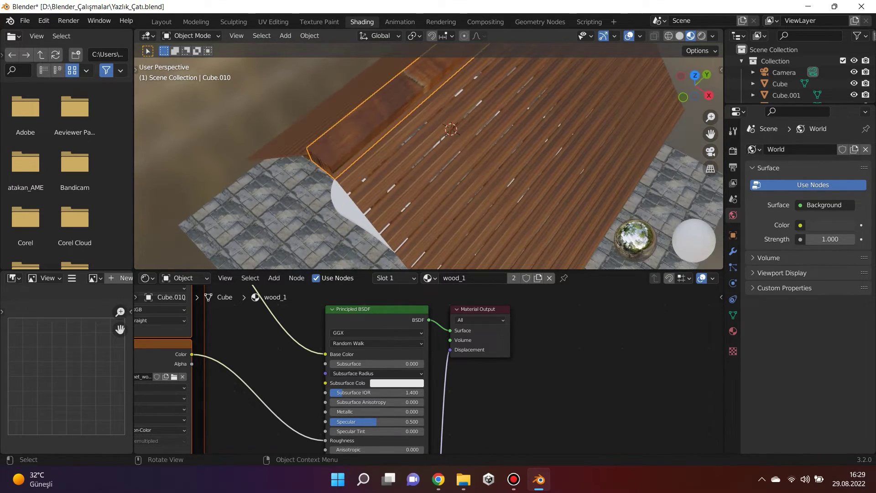
click(429, 192)
scroll(429, 368, down, 5)
middle_drag(430, 368, 669, 407)
middle_drag(315, 406, 334, 347)
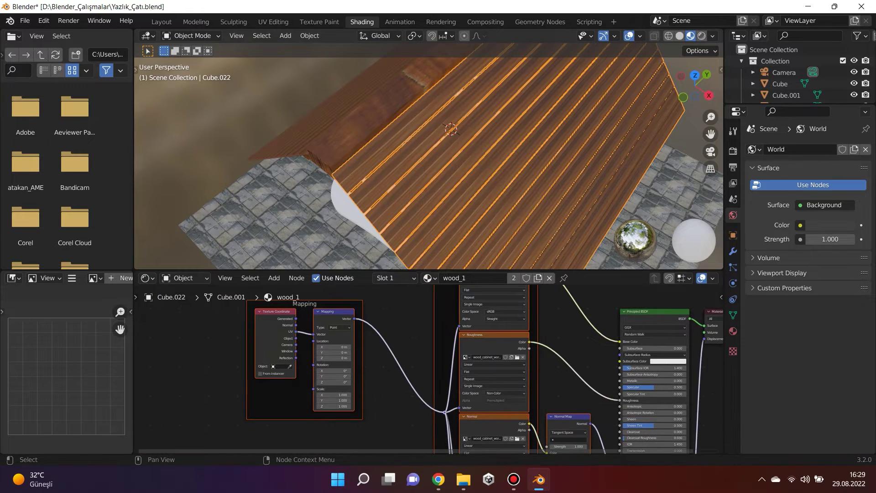
scroll(428, 369, up, 2)
drag(288, 407, 264, 407)
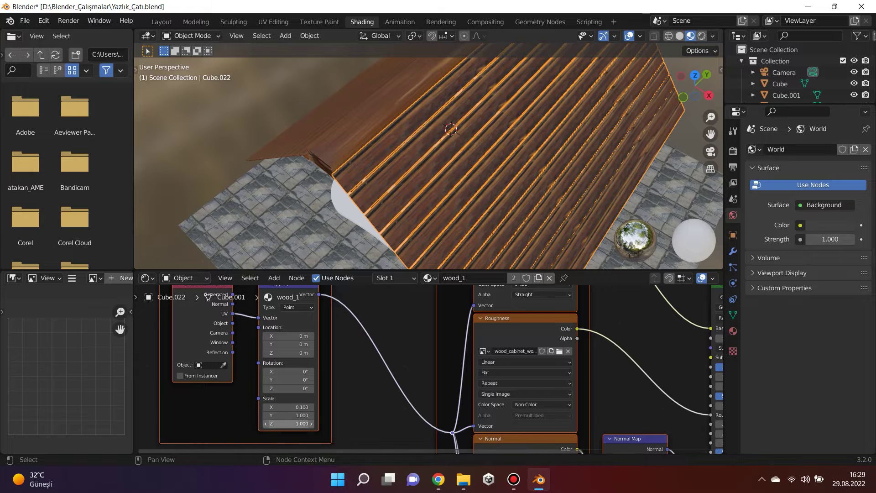
drag(287, 406, 303, 415)
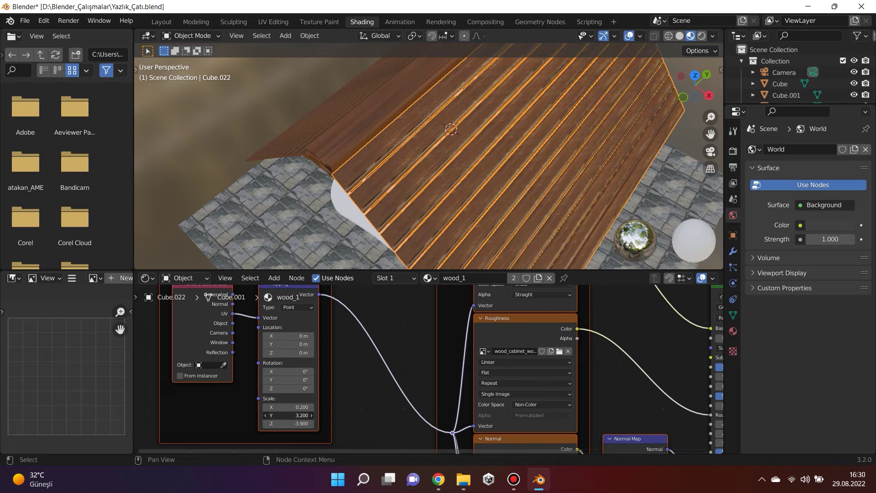
Step: Assign the existing wood_1 material to the curved white counter top between the gazebo posts
scroll(429, 156, down, 8)
middle_drag(429, 156, 441, 188)
scroll(429, 137, up, 7)
click(445, 192)
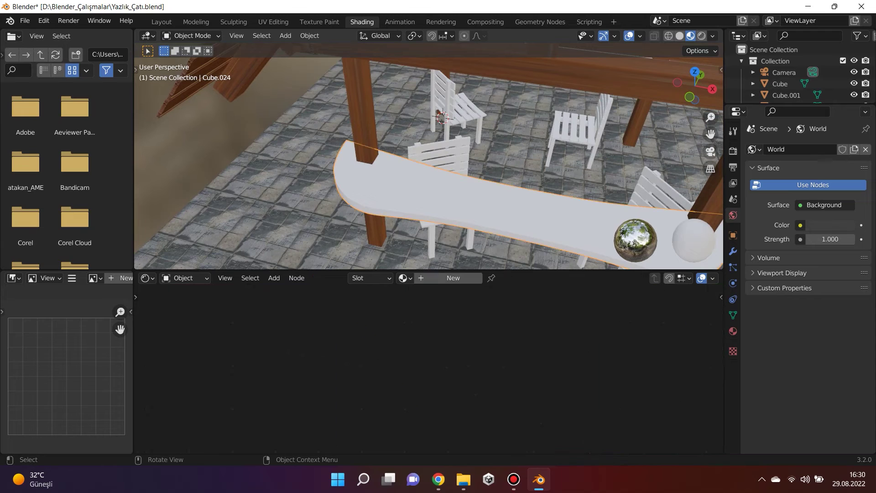
click(403, 278)
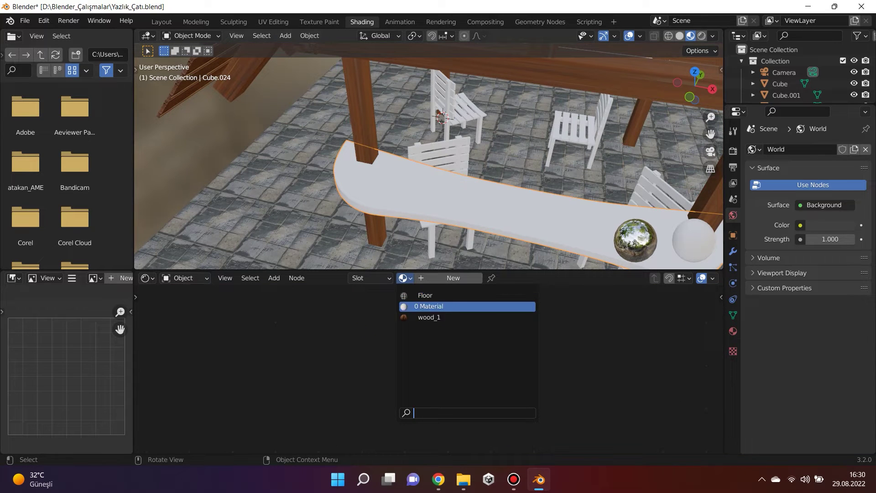
click(465, 318)
Step: Assign the existing wood_1 material to the diagonal brace supporting the counter
mouse_move(457, 206)
middle_down()
mouse_move(457, 182)
mouse_move(456, 219)
mouse_move(452, 201)
middle_up()
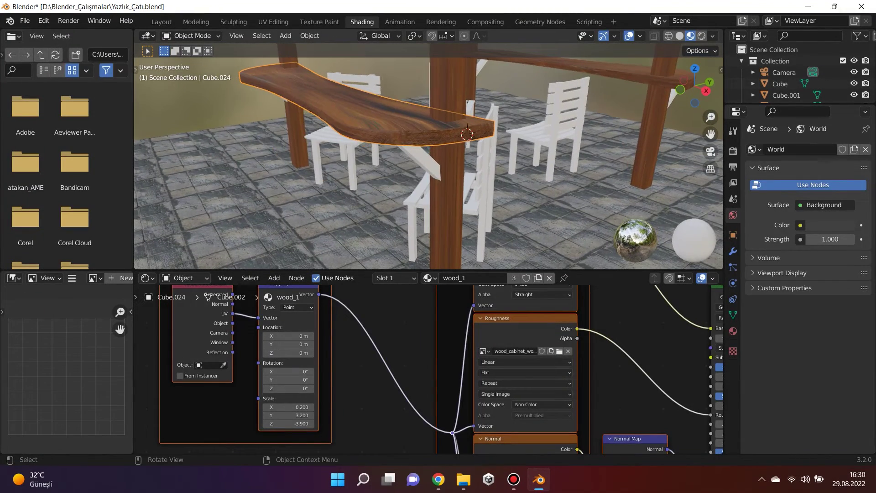
click(420, 158)
click(403, 278)
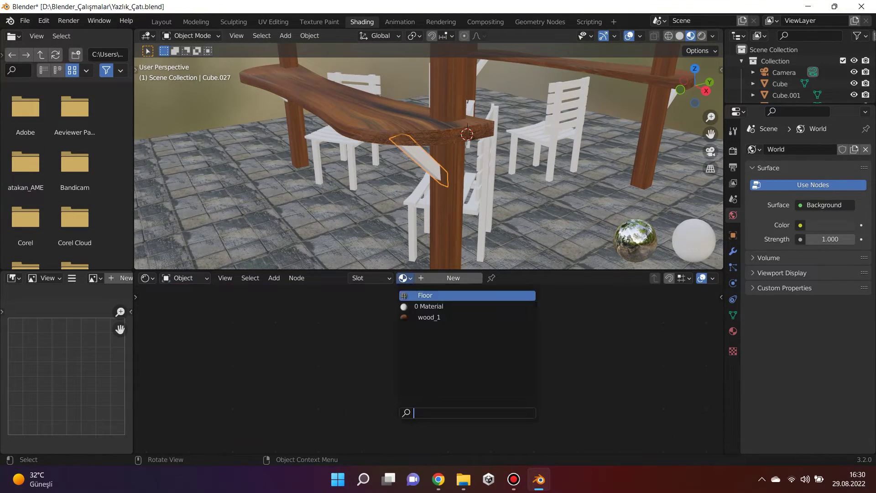
click(429, 317)
Step: Create a new material named wood_3 on the rear leg of the chair beside the post
middle_drag(456, 182, 440, 149)
click(305, 137)
scroll(304, 137, down, 4)
scroll(305, 137, up, 3)
scroll(429, 156, up, 2)
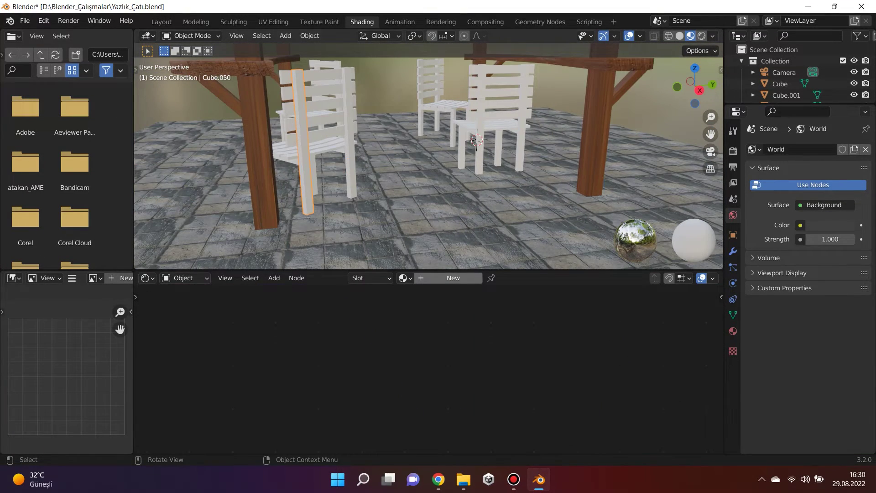
click(453, 278)
click(461, 278)
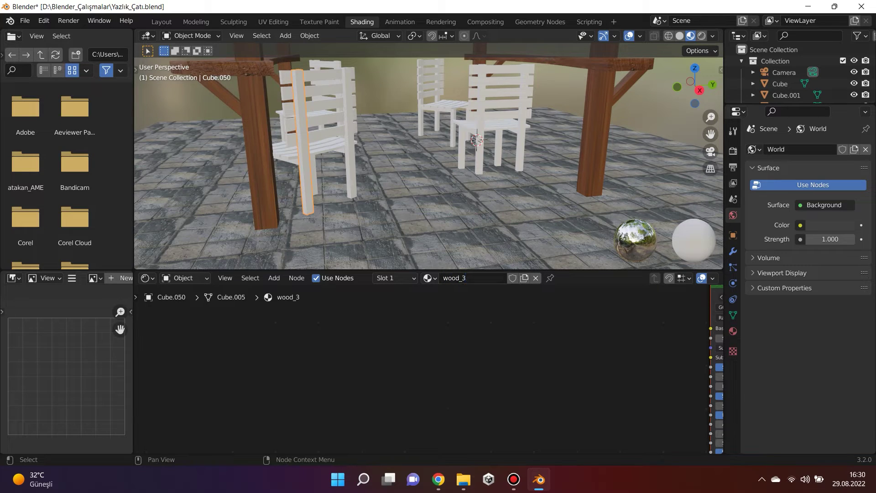
Step: Apply the textures from the wood_textures_2 folder to the wood_3 material with Principled Texture Setup
scroll(430, 369, down, 9)
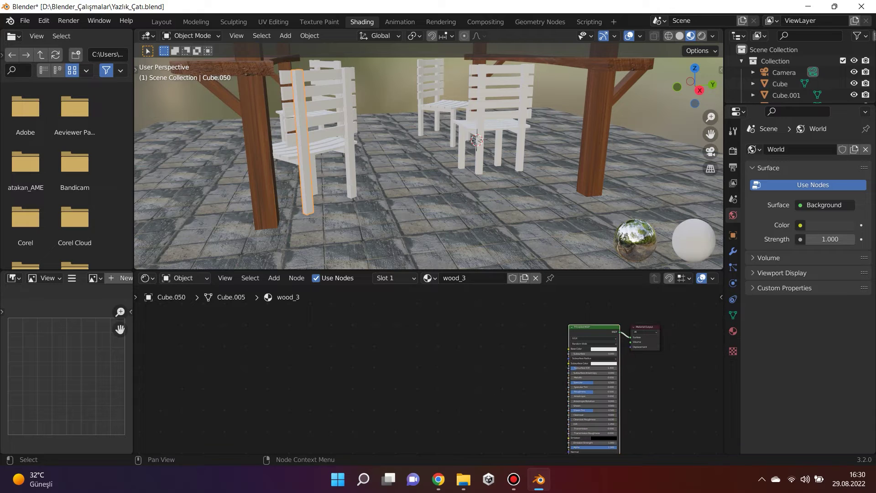
key(ctrl+shift+t)
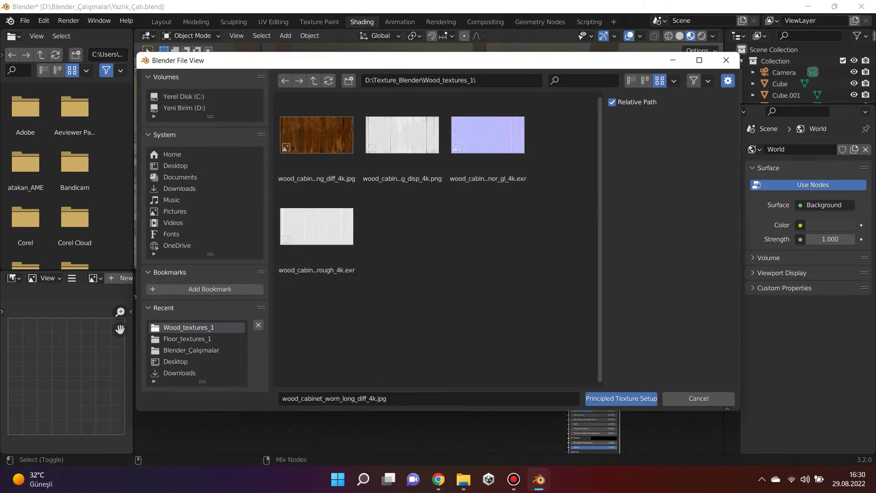
click(314, 80)
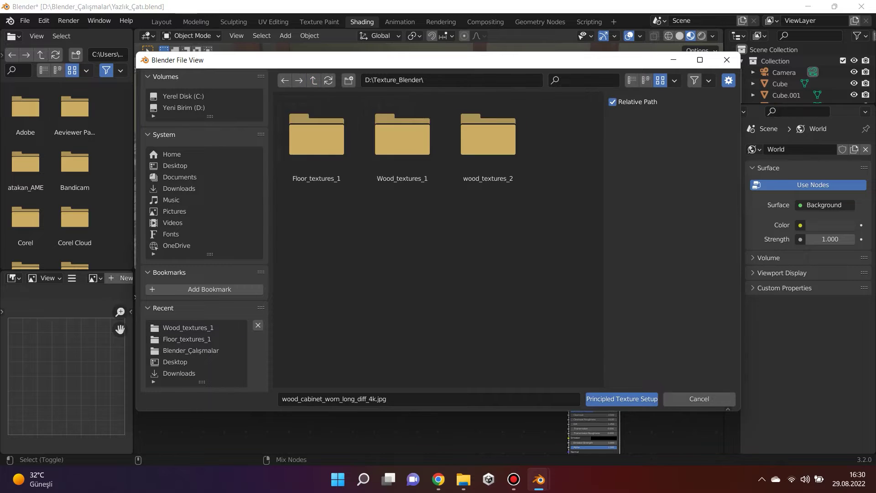
click(487, 137)
drag(536, 233, 322, 148)
click(622, 400)
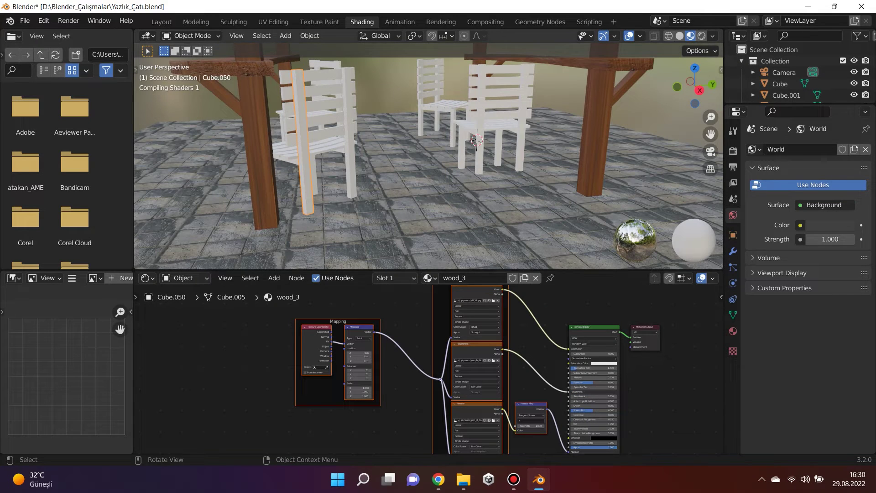
Step: Assign the existing wood_3 material to the white slats of the chairs
scroll(429, 156, down, 5)
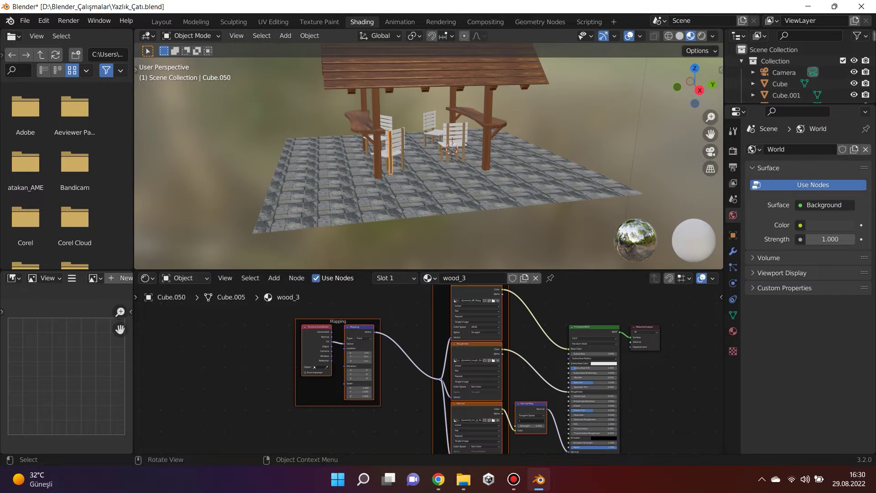
scroll(429, 155, up, 4)
click(485, 107)
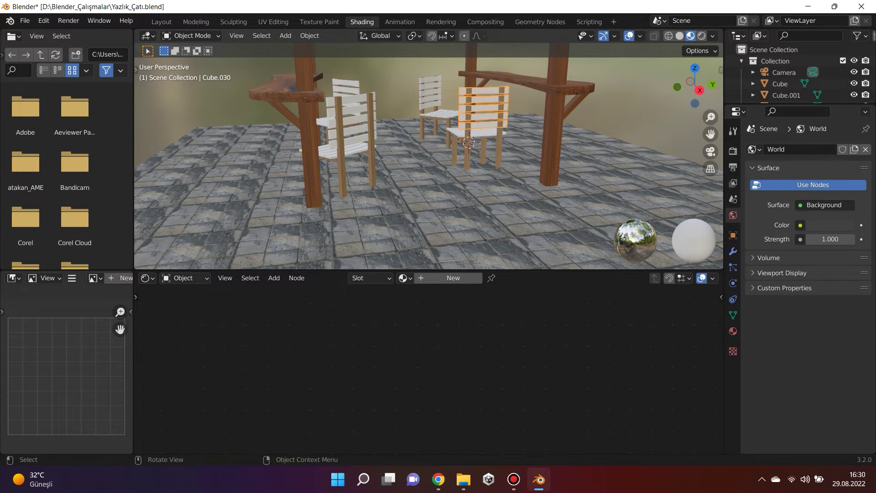
click(403, 278)
click(420, 328)
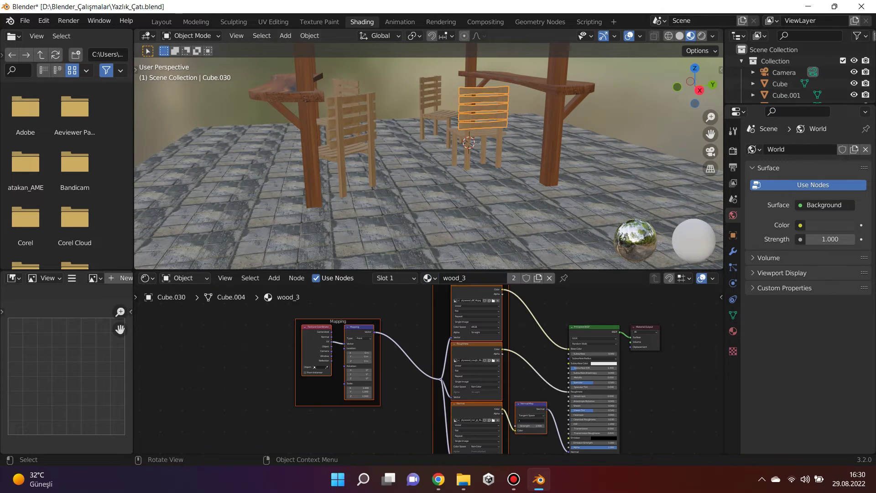
Step: Switch to the Layout workspace and display the textured gazebo with Rendered viewport shading
middle_drag(429, 156, 429, 87)
scroll(457, 166, down, 6)
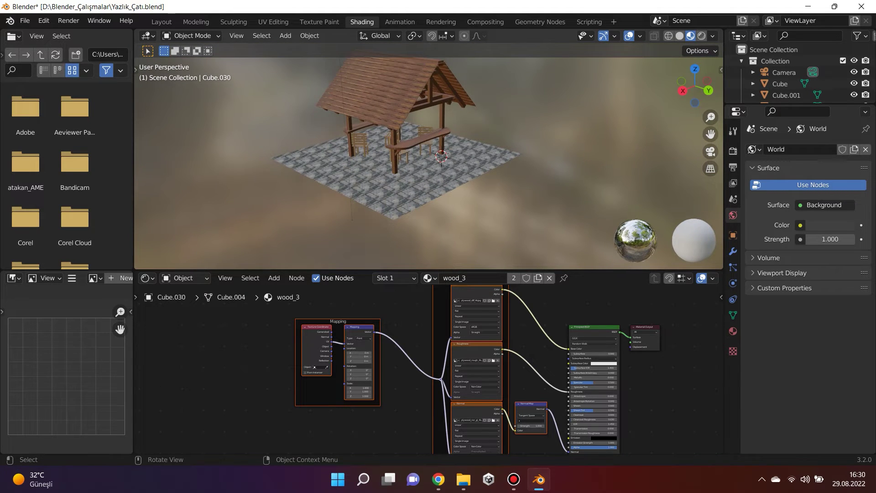
scroll(396, 138, down, 2)
shift+middle_drag(397, 138, 136, 65)
scroll(426, 188, up, 3)
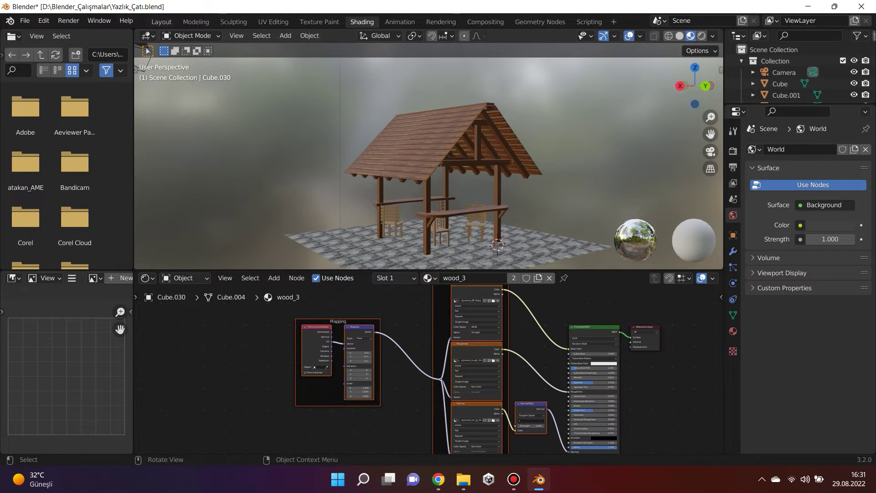
click(162, 22)
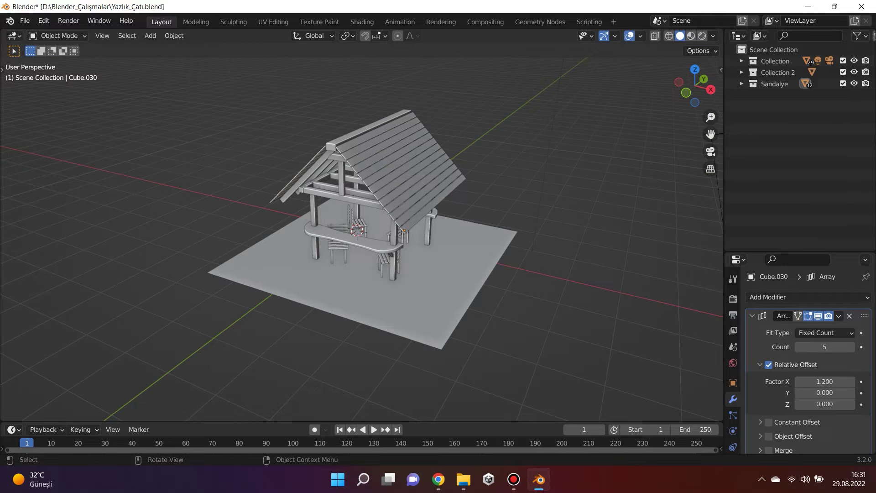
click(713, 36)
click(713, 36)
click(702, 36)
Step: Make a linked duplicate of the scene light and place it across the gazebo at about X -1.96, Y -3.42, Z 3.90 m
scroll(360, 231, down, 3)
scroll(361, 230, up, 3)
scroll(361, 230, down, 3)
click(470, 96)
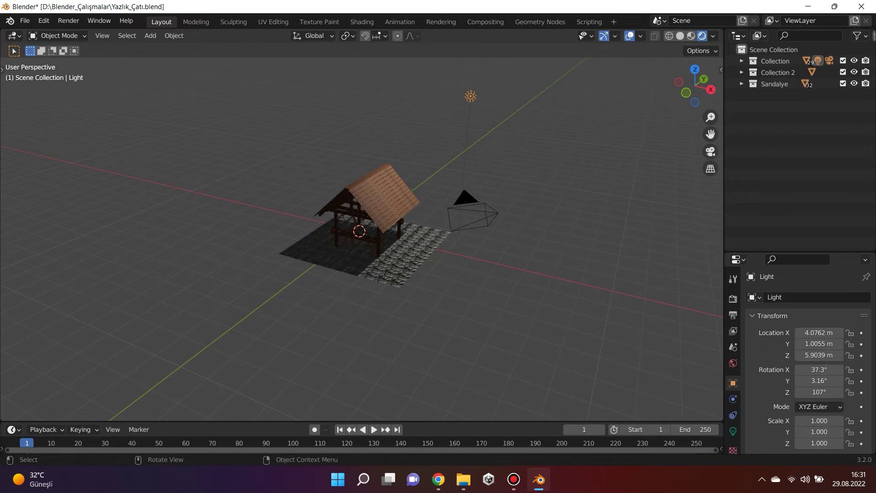
key(shift+d)
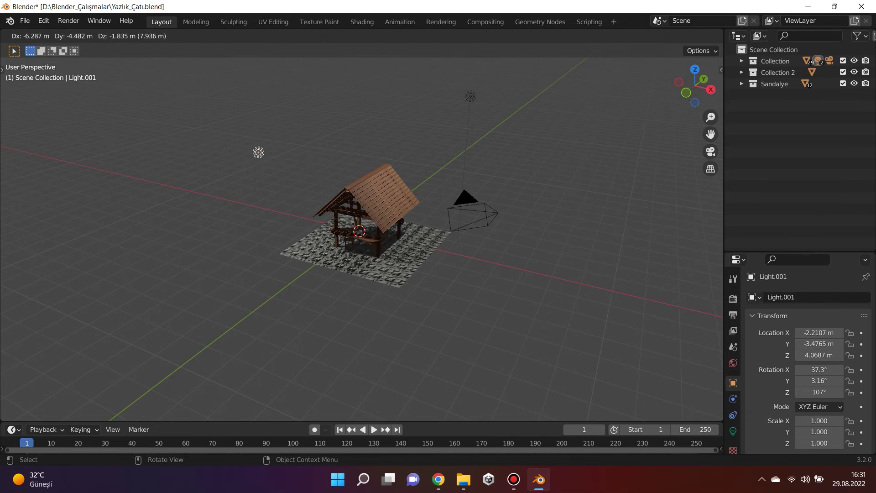
click(264, 156)
scroll(265, 157, up, 3)
Step: Try placing a linked copy of the second light straight below it along the global Z axis
middle_drag(347, 201, 246, 211)
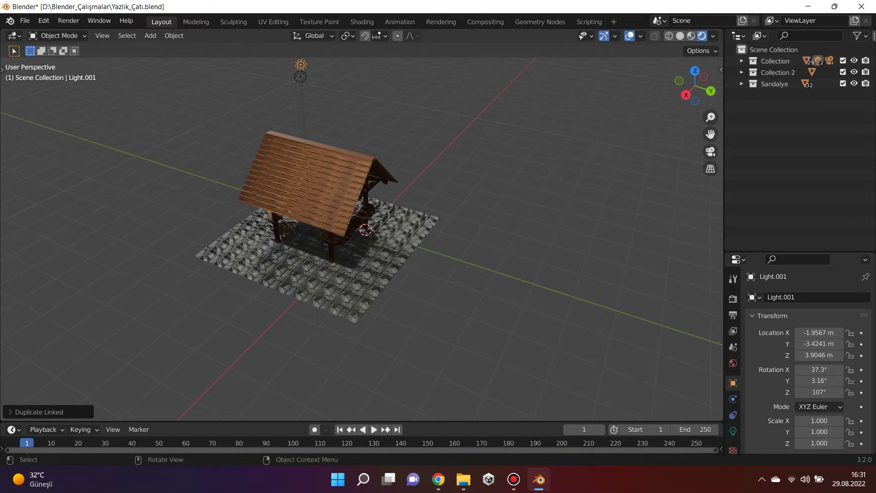
key(alt+d)
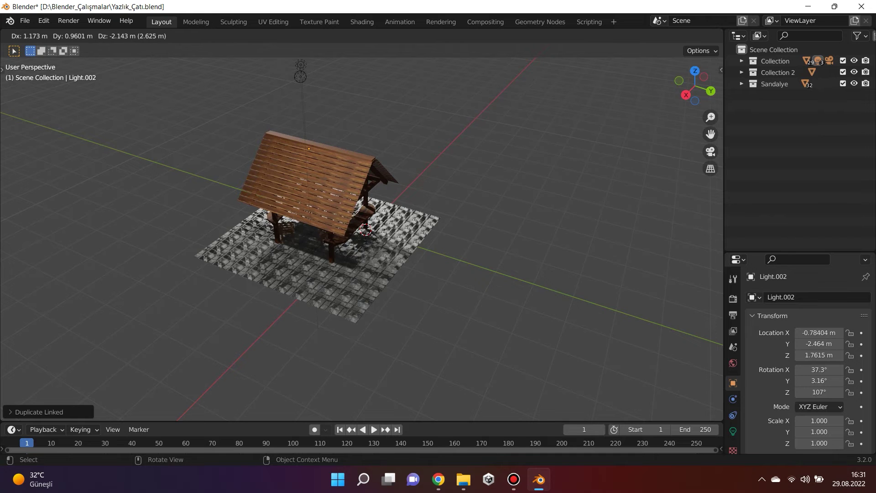
key(z)
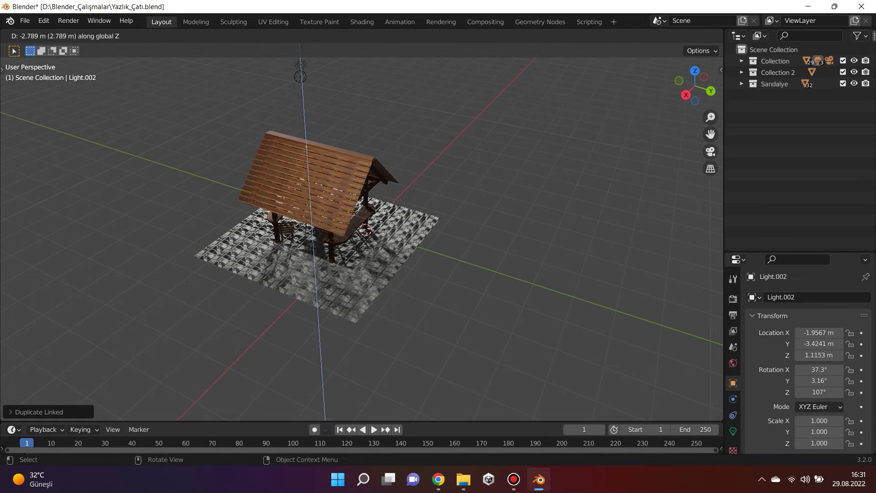
click(307, 182)
middle_drag(307, 182, 239, 189)
key(ctrl+z)
Step: Make a linked duplicate of the original light and place it at about X 0.68, Y 3.29, Z 3.23 m
scroll(360, 238, down, 5)
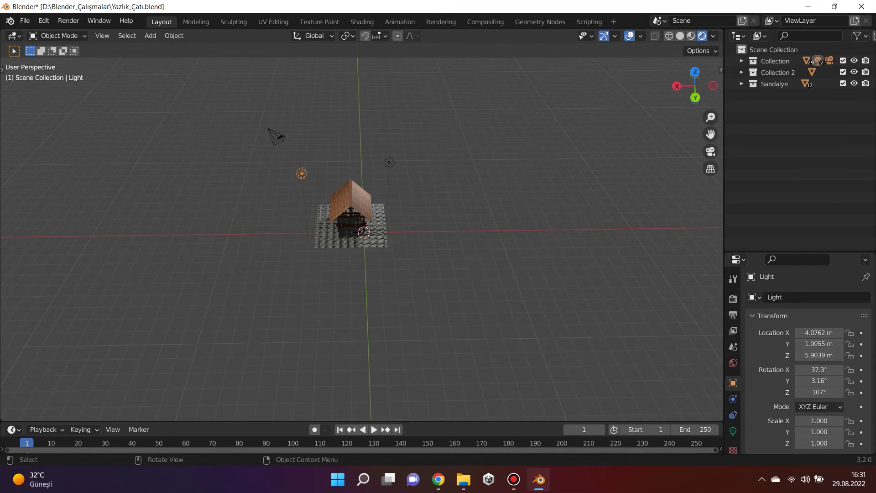
key(shift+d)
click(355, 227)
Step: Examine how the three lights illuminate the gazebo, chairs and stone floor up close, from above and from the side
middle_drag(355, 227, 432, 197)
scroll(426, 223, up, 2)
scroll(426, 223, up, 6)
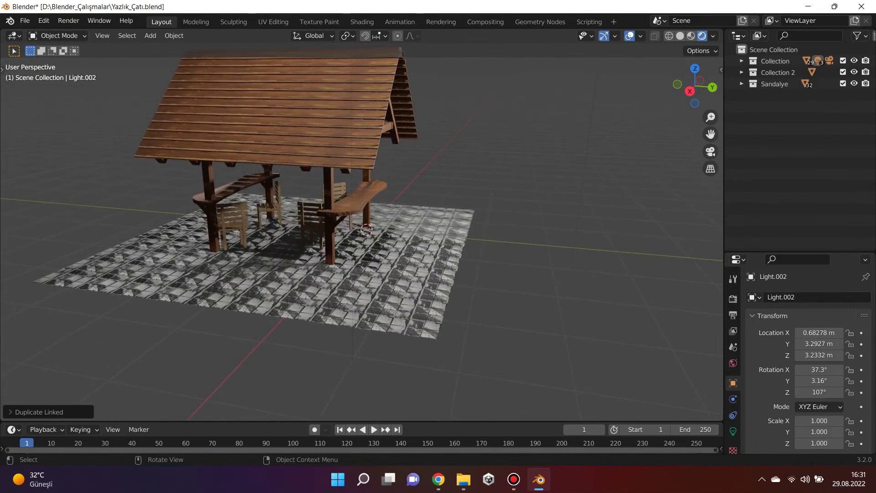
scroll(361, 232, up, 5)
scroll(362, 232, down, 2)
scroll(362, 232, up, 2)
scroll(429, 197, up, 3)
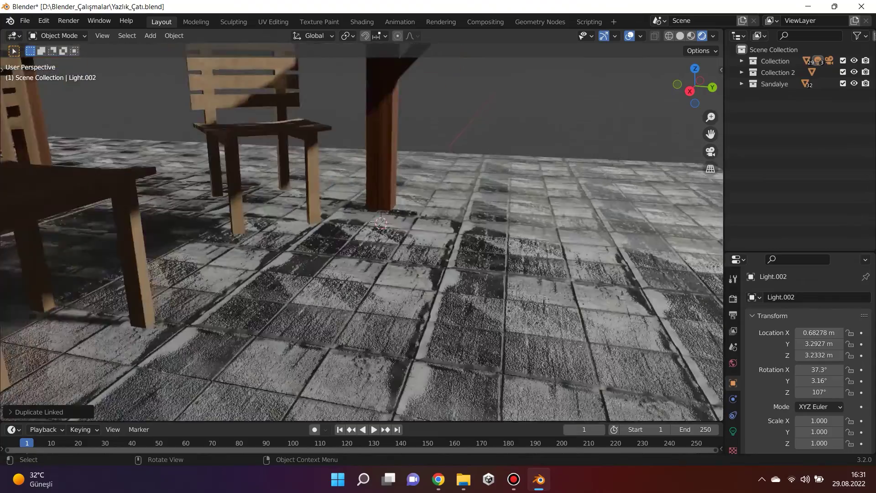
scroll(429, 197, down, 3)
middle_drag(429, 198, 430, 222)
middle_drag(374, 222, 244, 231)
scroll(371, 238, down, 3)
scroll(370, 232, down, 4)
middle_drag(342, 230, 342, 208)
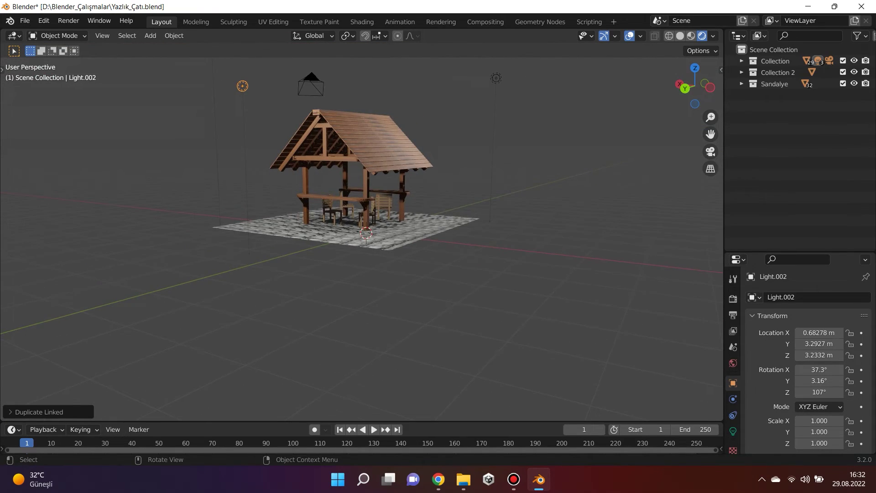
scroll(342, 207, up, 2)
alt+middle_drag(343, 228, 342, 208)
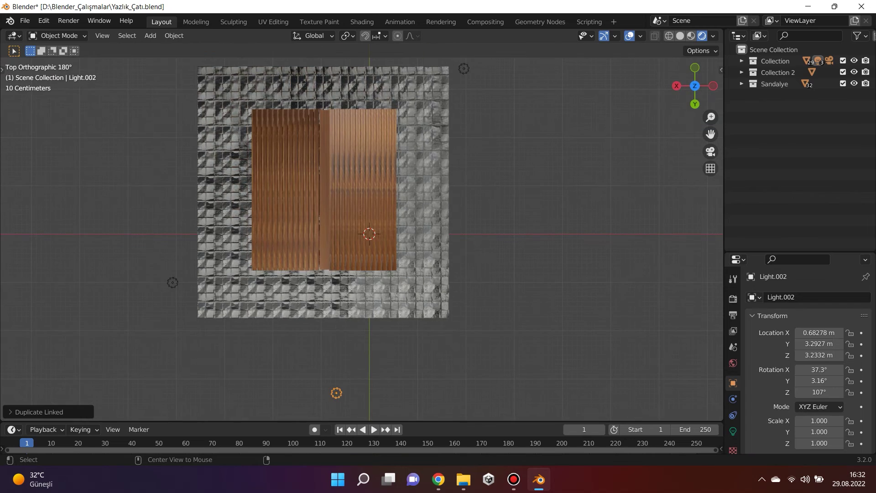
middle_drag(365, 292, 321, 194)
drag(711, 134, 717, 197)
scroll(360, 237, up, 1)
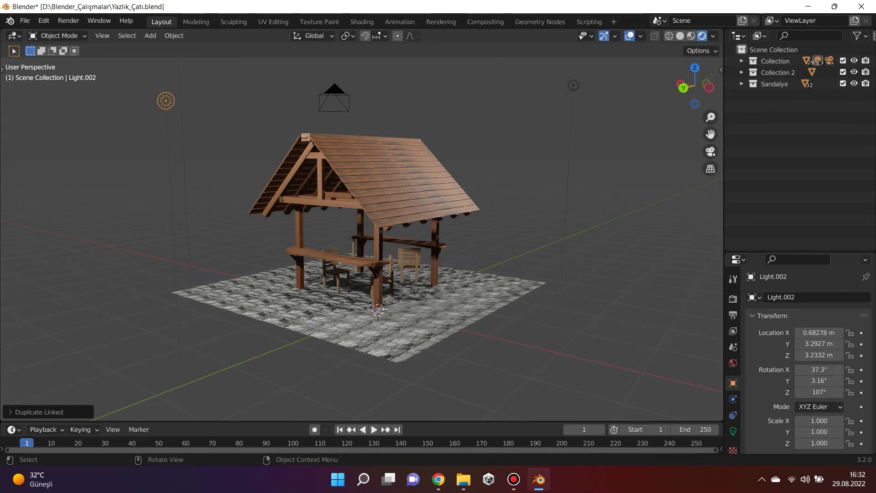